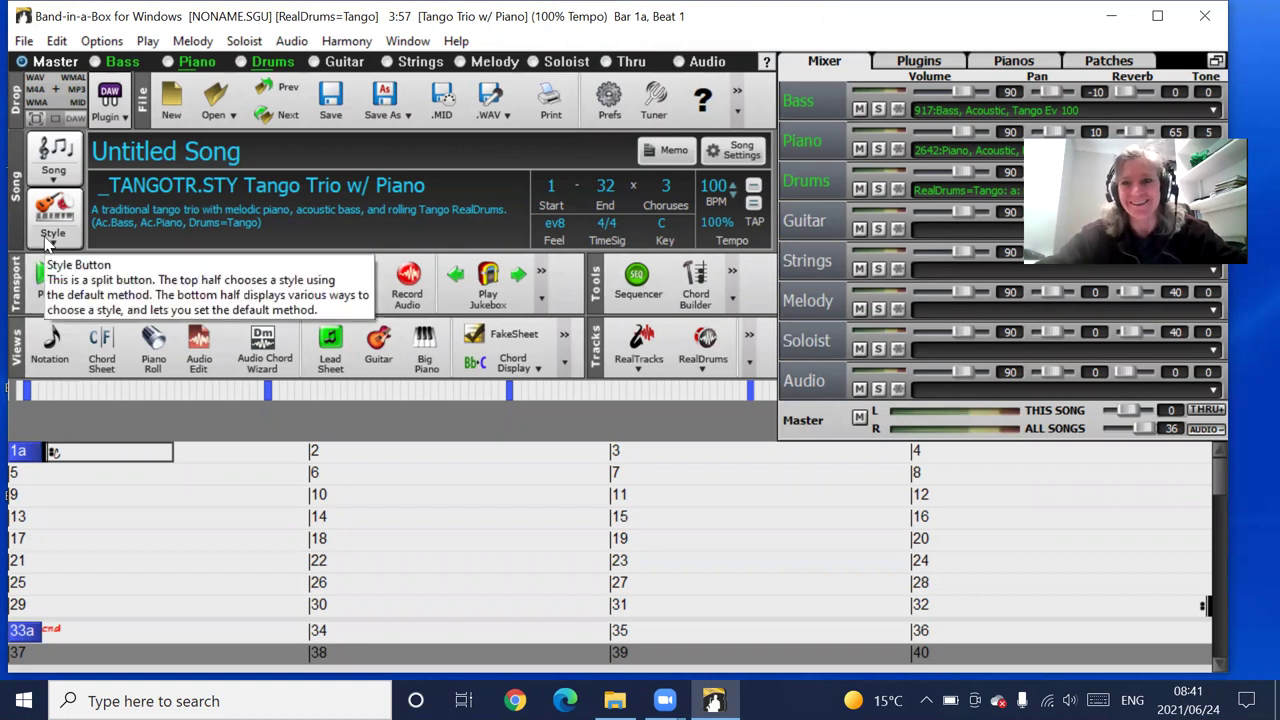
- Open the Style button's menu of style-choosing options for the untitled Tango Trio song
{"action": "left_click", "coordinate": [47, 245]}
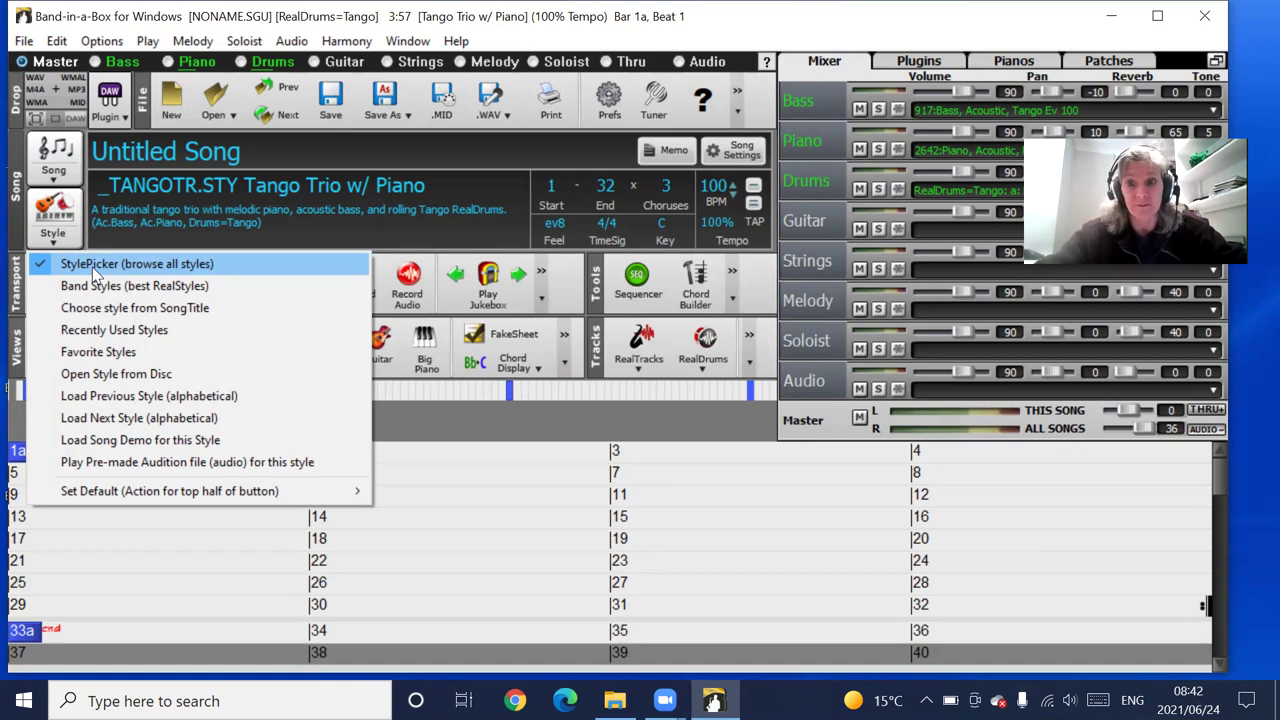
- Open the StylePicker and clear its filters so all 6,778 styles are listed
{"action": "left_click", "coordinate": [92, 267]}
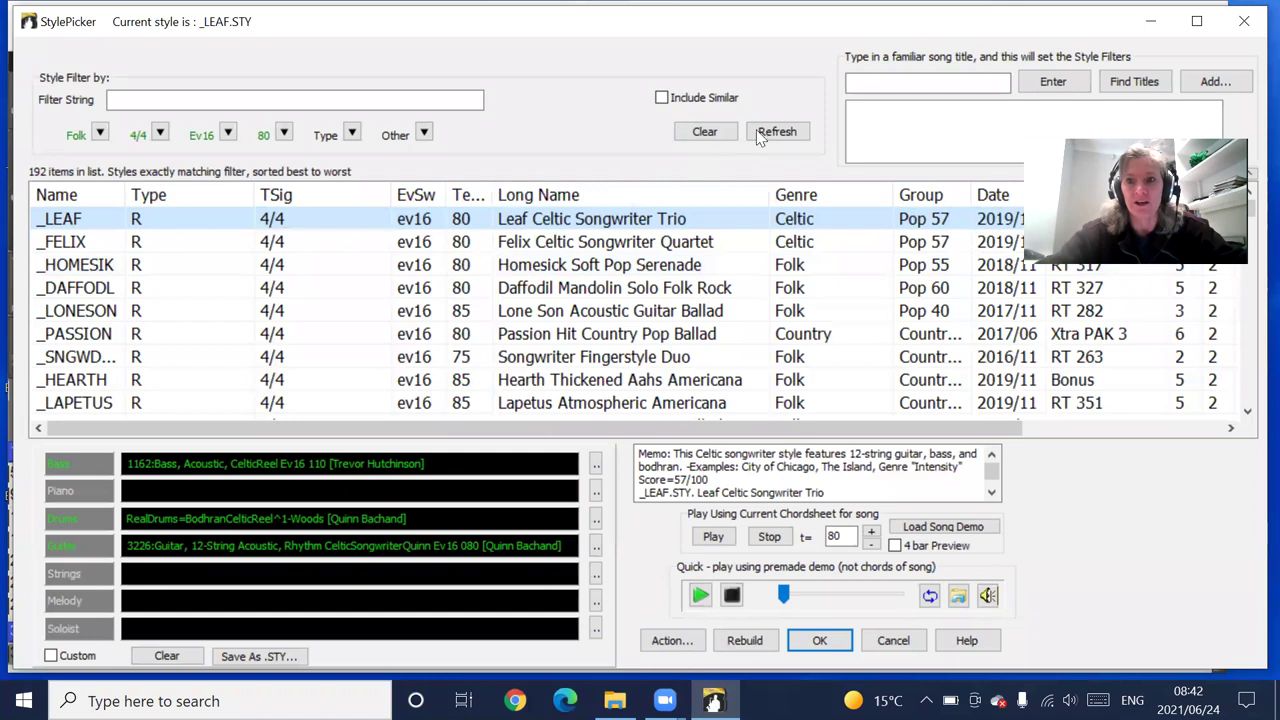
{"action": "left_click", "coordinate": [694, 132]}
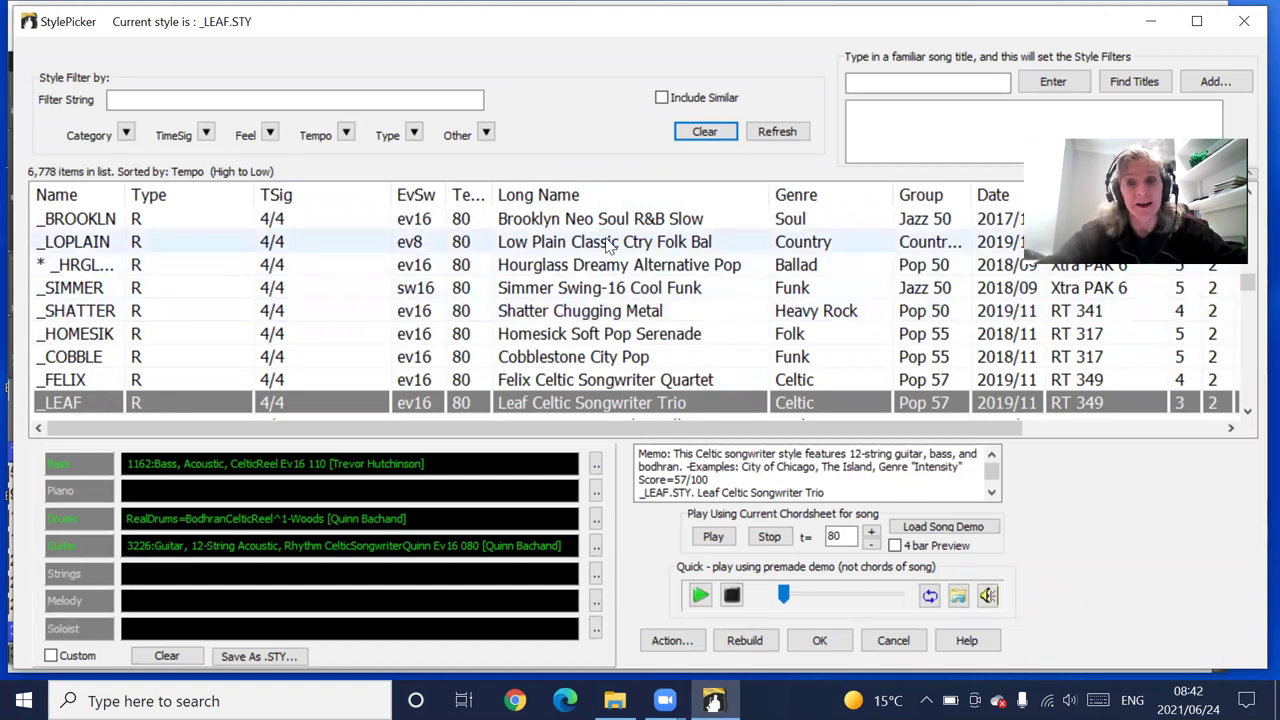
- Set the category filter to Everything Jazz, then Everything Country, and finally Everything Pop
{"action": "left_click", "coordinate": [125, 133]}
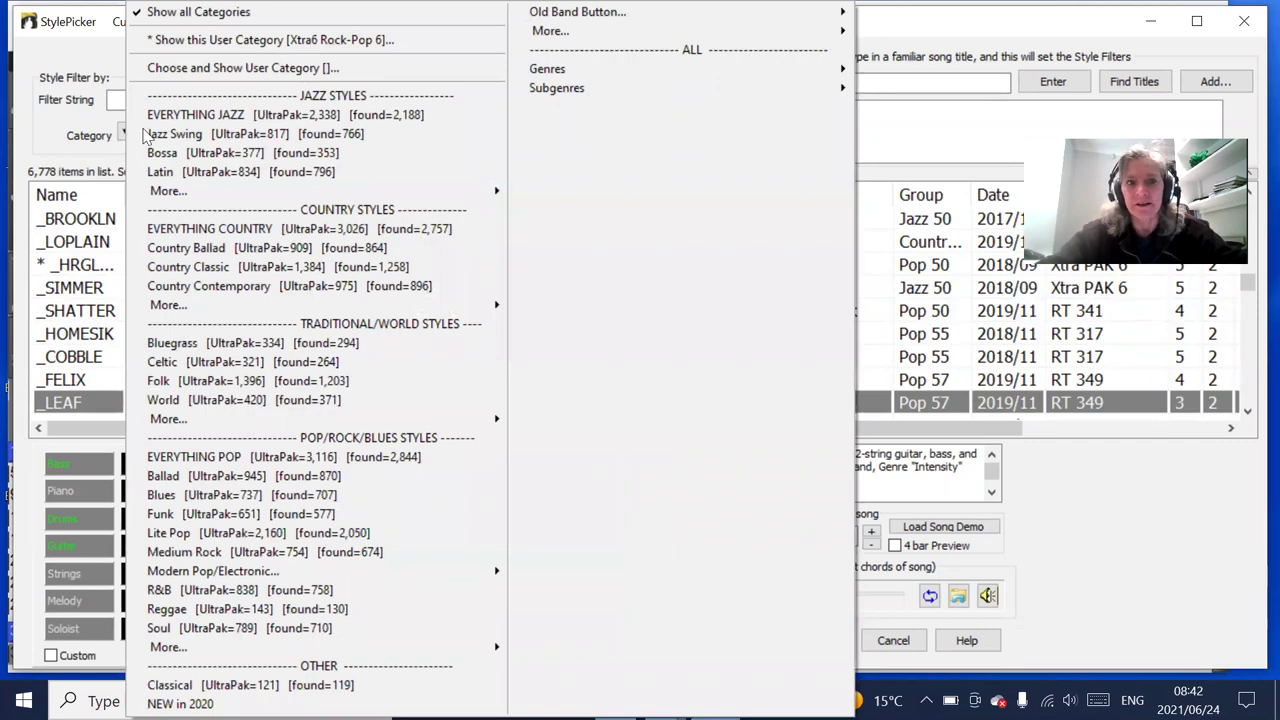
{"action": "left_click", "coordinate": [207, 118]}
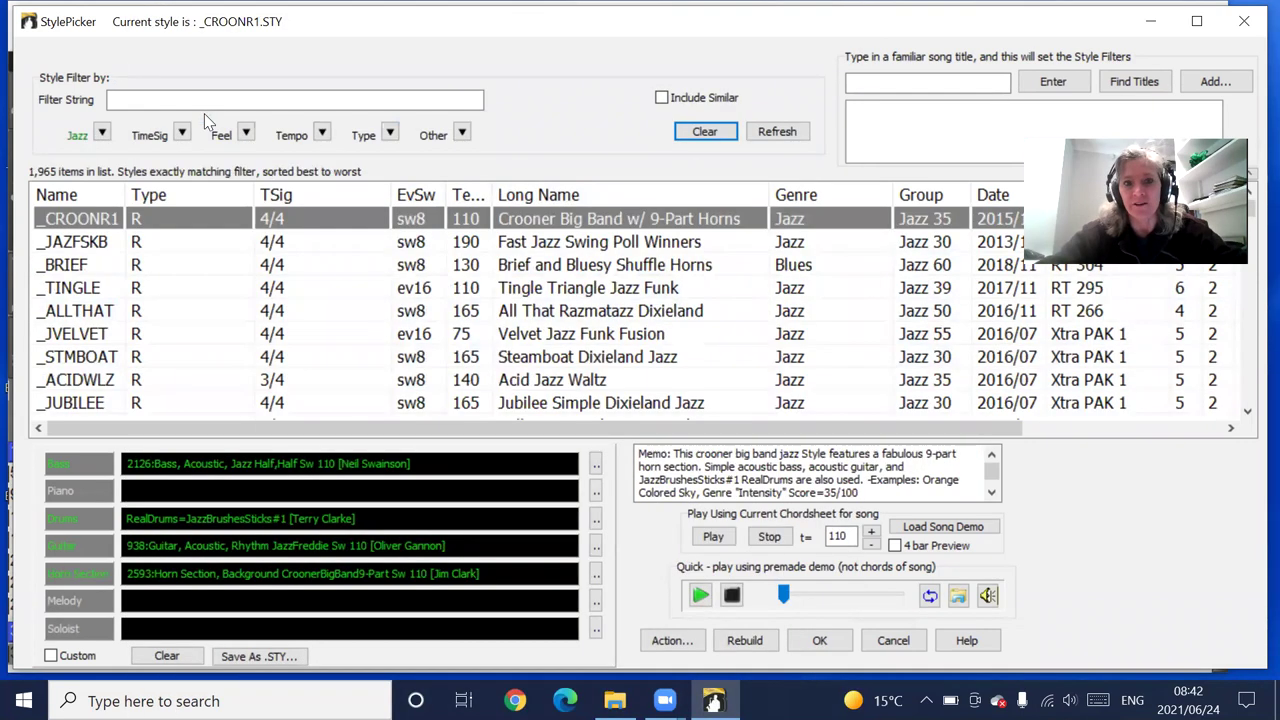
{"action": "left_click", "coordinate": [102, 135]}
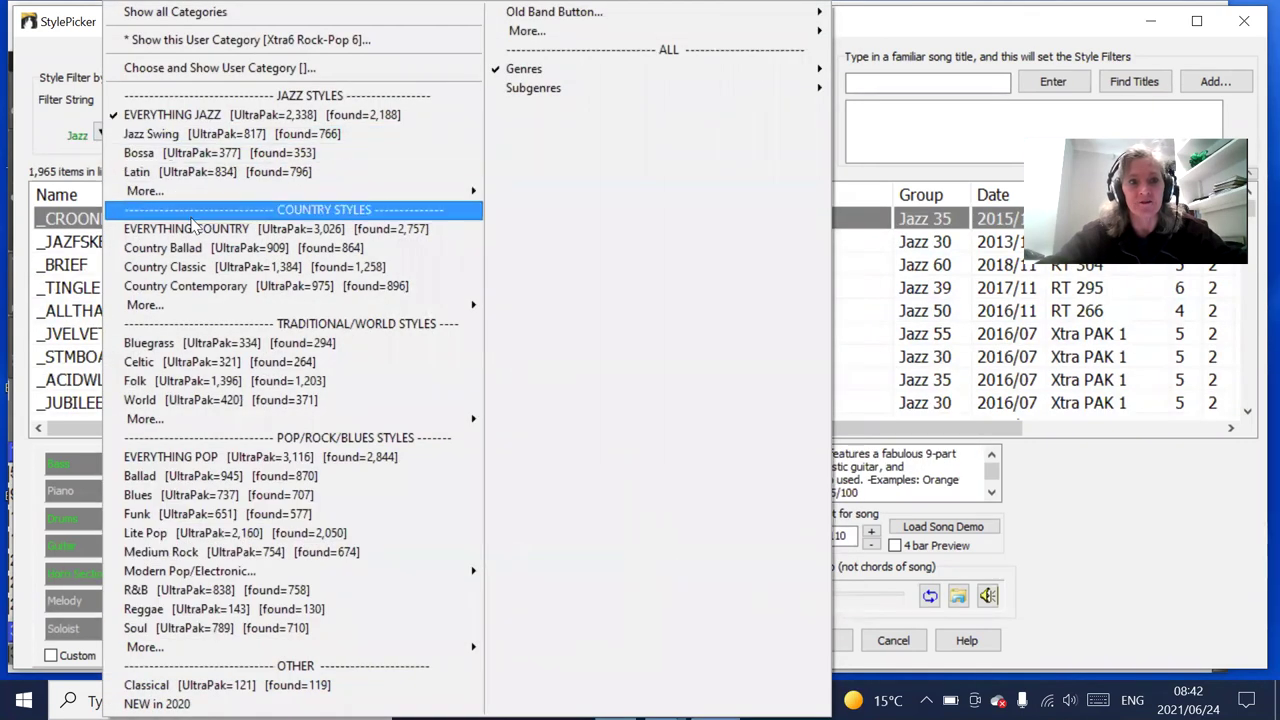
{"action": "left_click", "coordinate": [195, 228]}
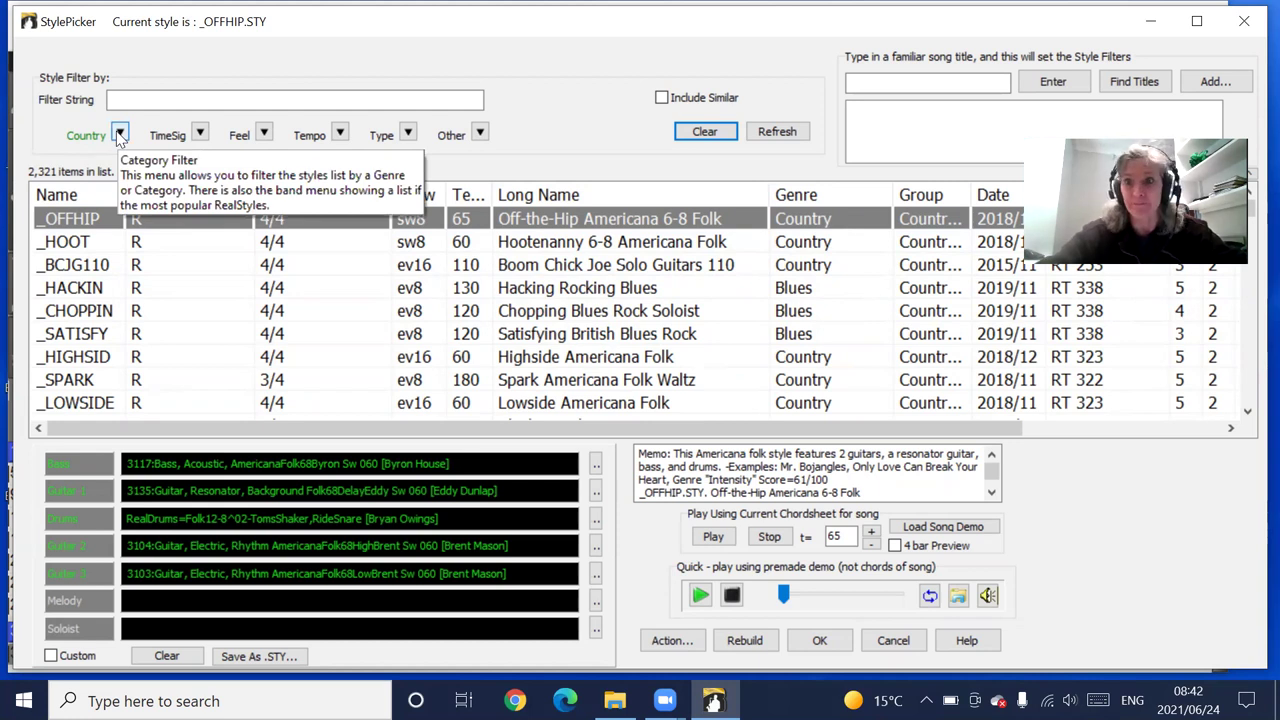
{"action": "left_click", "coordinate": [119, 135]}
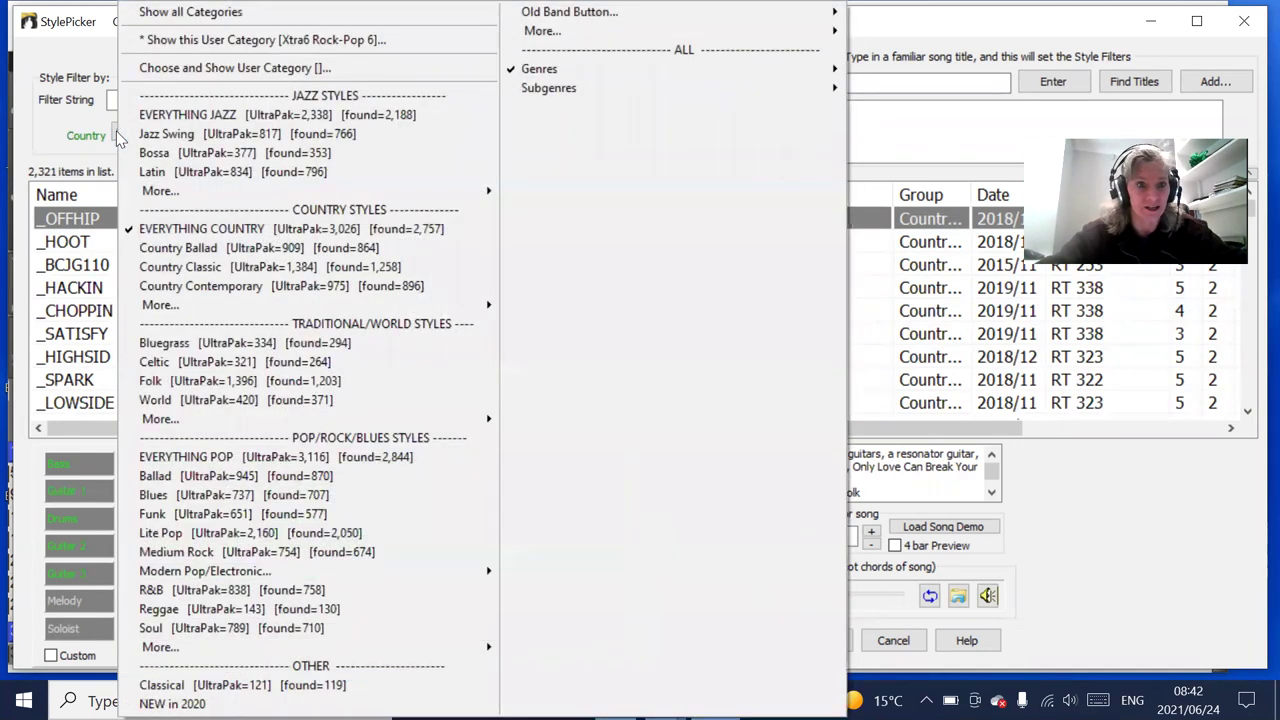
{"action": "left_click", "coordinate": [244, 456]}
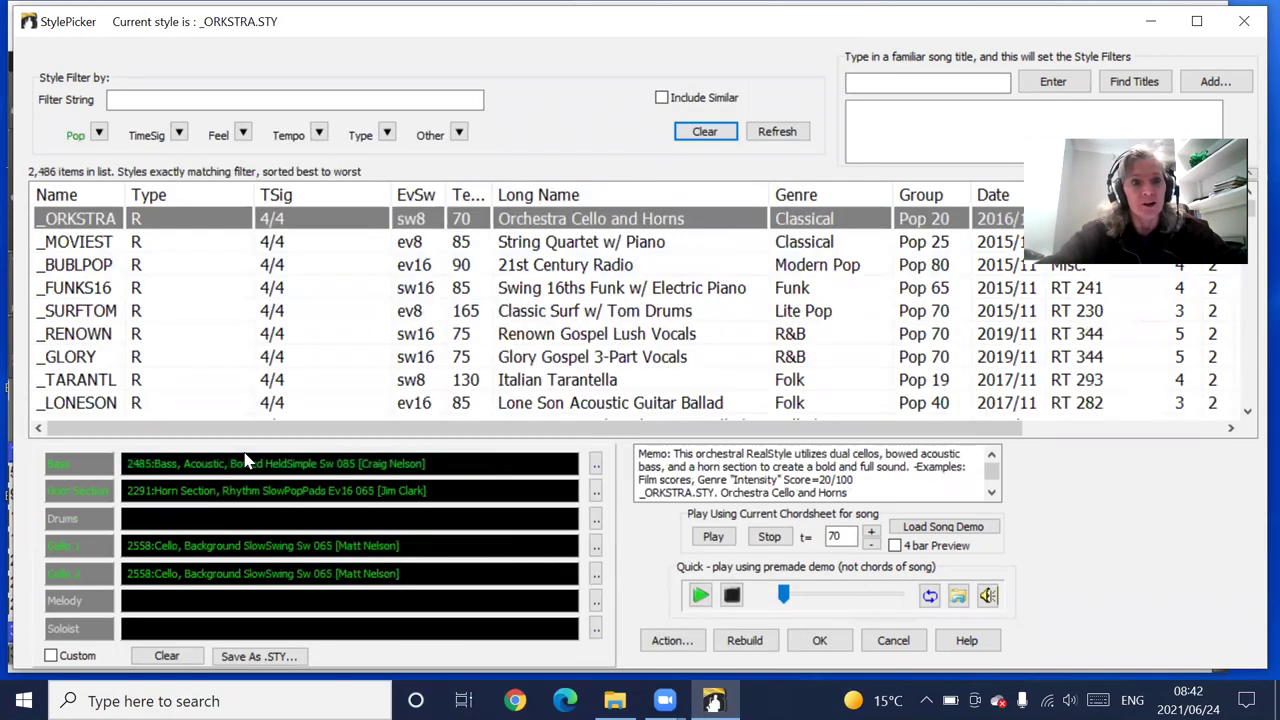
{"action": "left_click", "coordinate": [179, 135]}
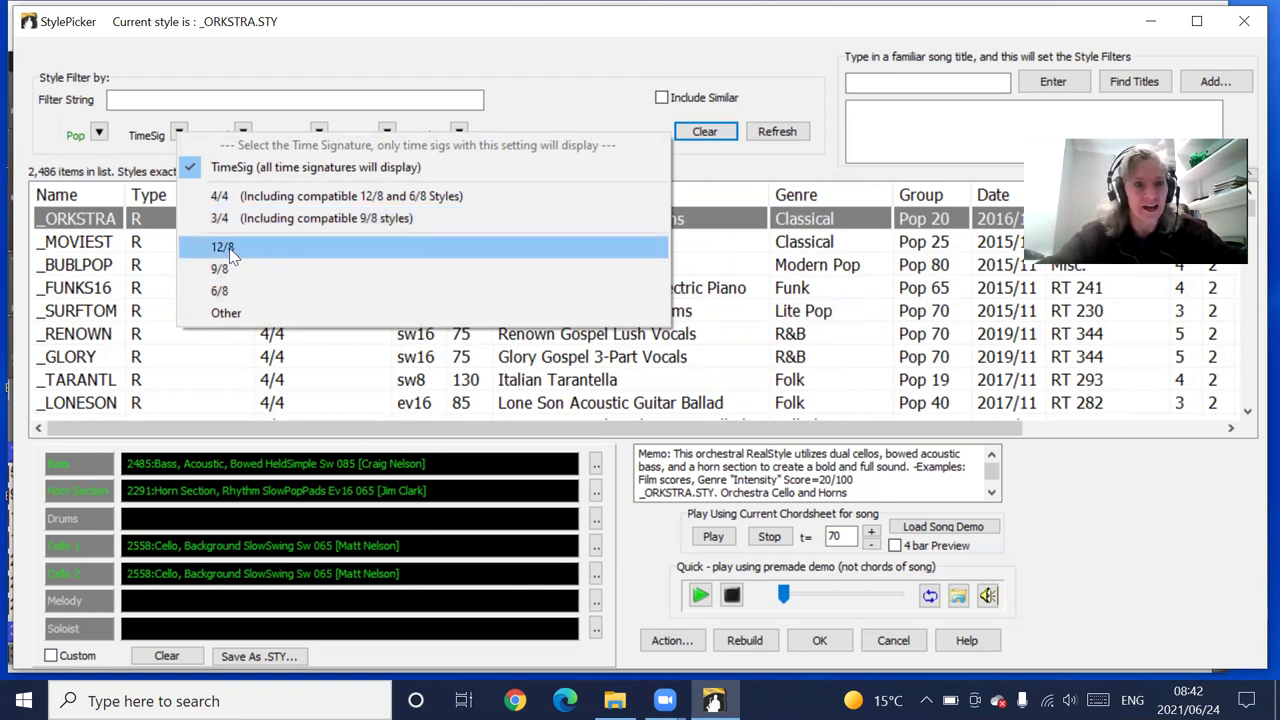
{"action": "left_click", "coordinate": [210, 125]}
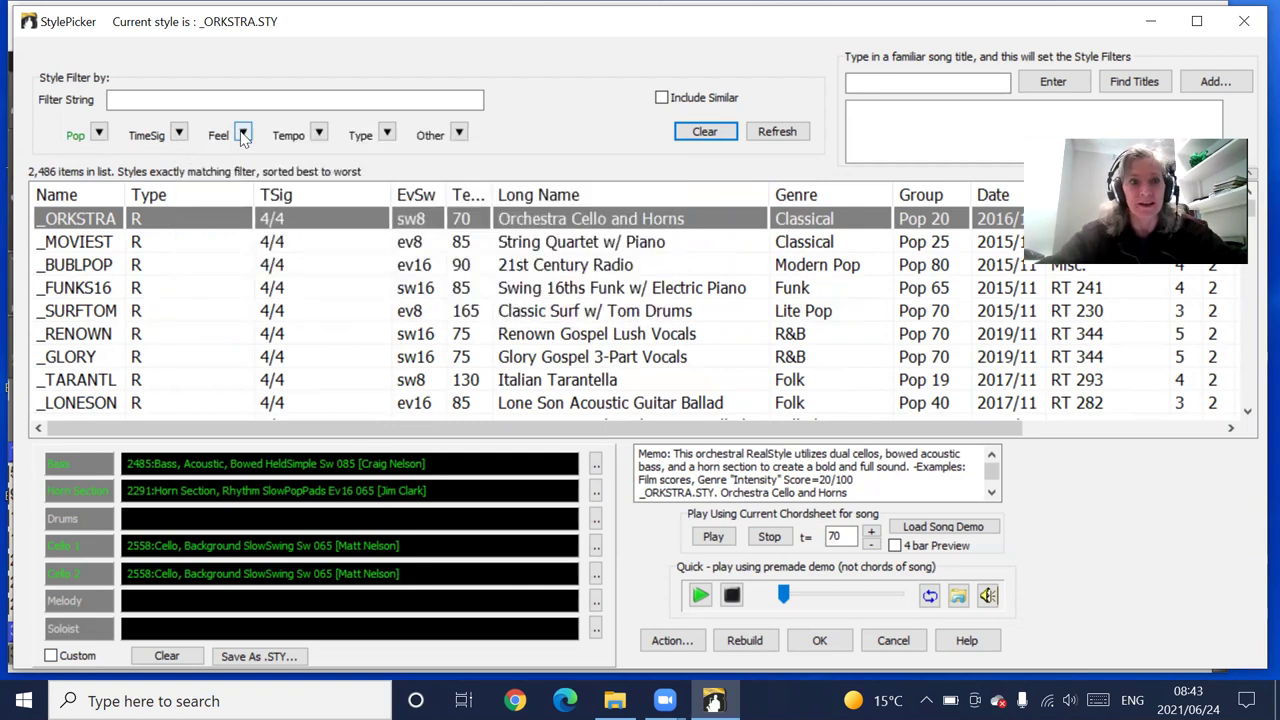
{"action": "left_click", "coordinate": [243, 133]}
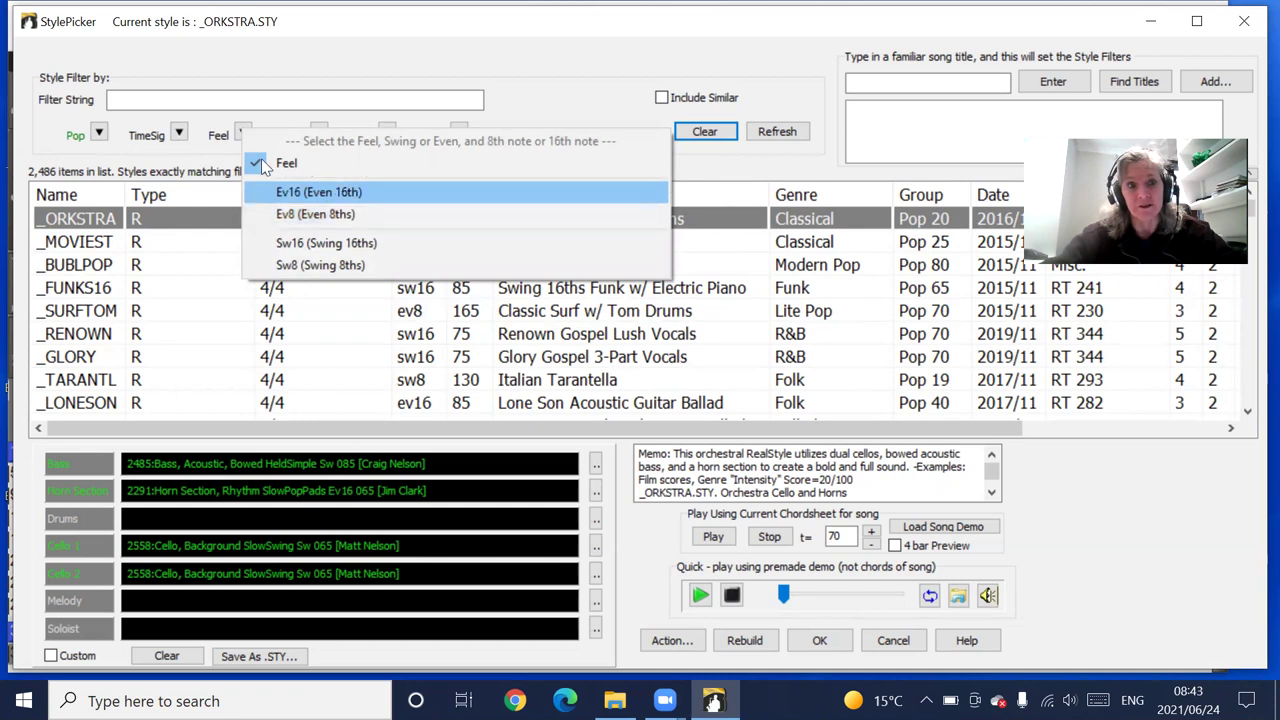
{"action": "left_click", "coordinate": [321, 133]}
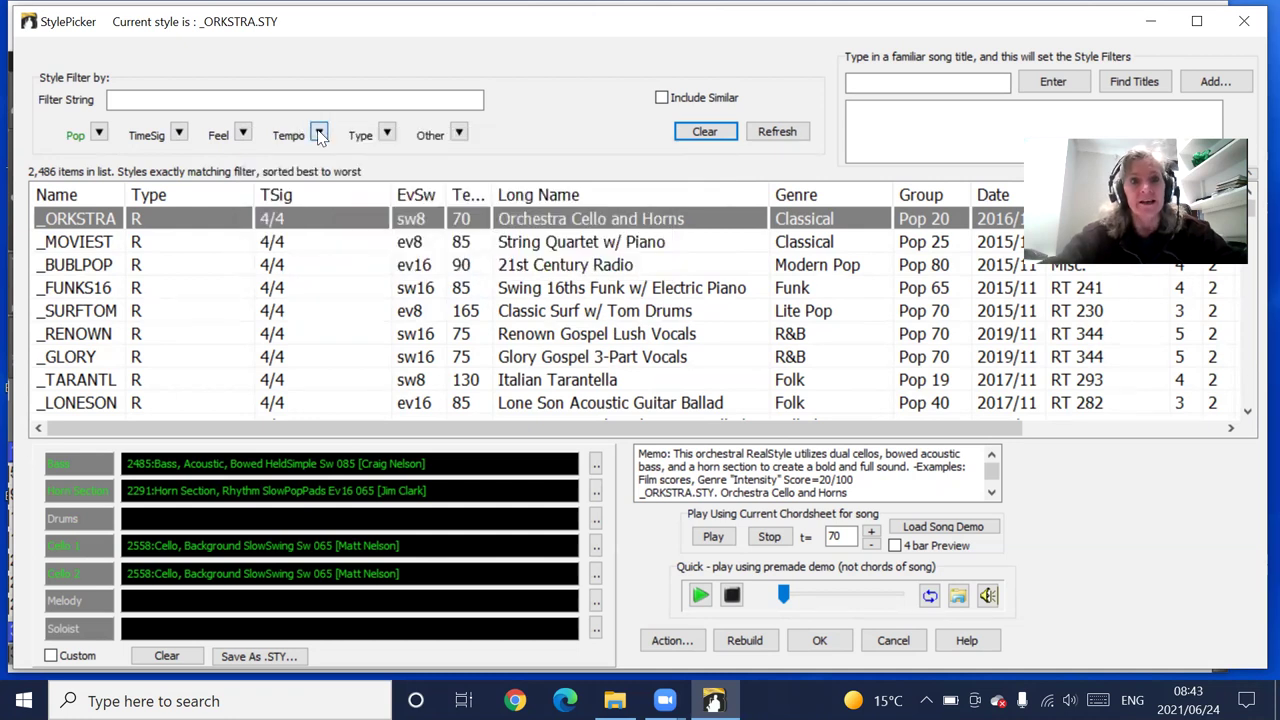
{"action": "left_click", "coordinate": [321, 133]}
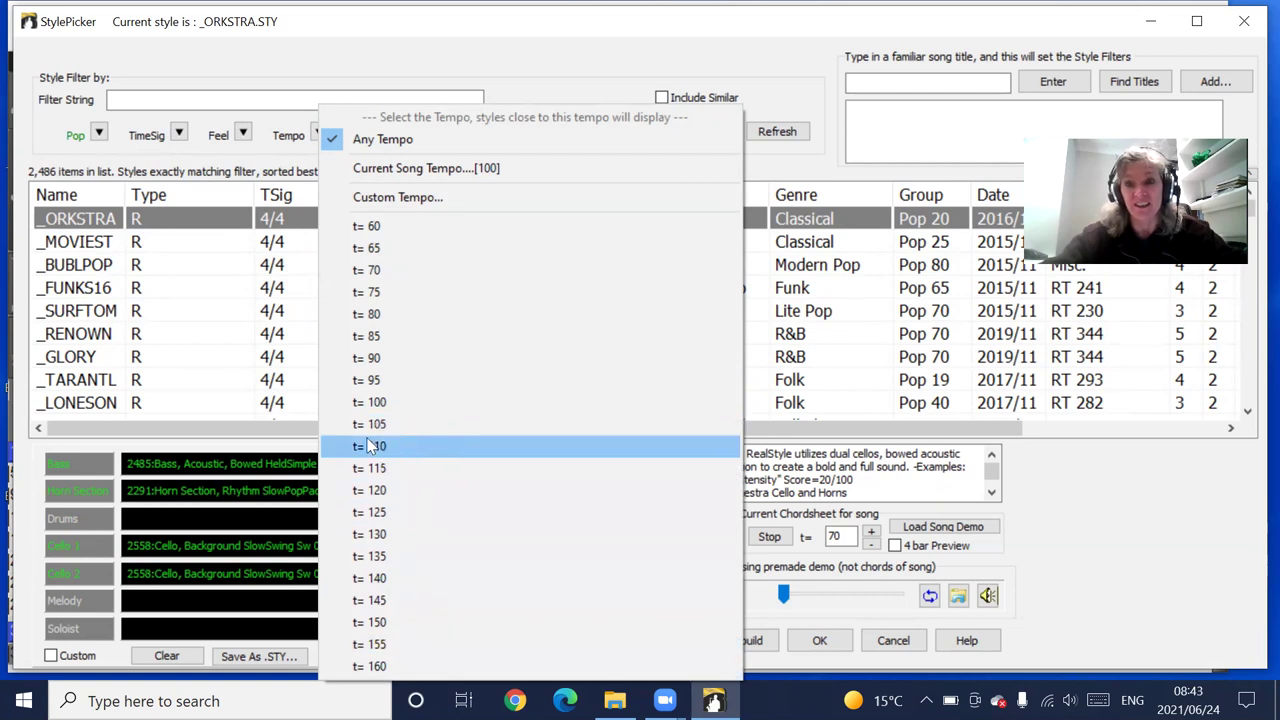
{"action": "left_click", "coordinate": [366, 340]}
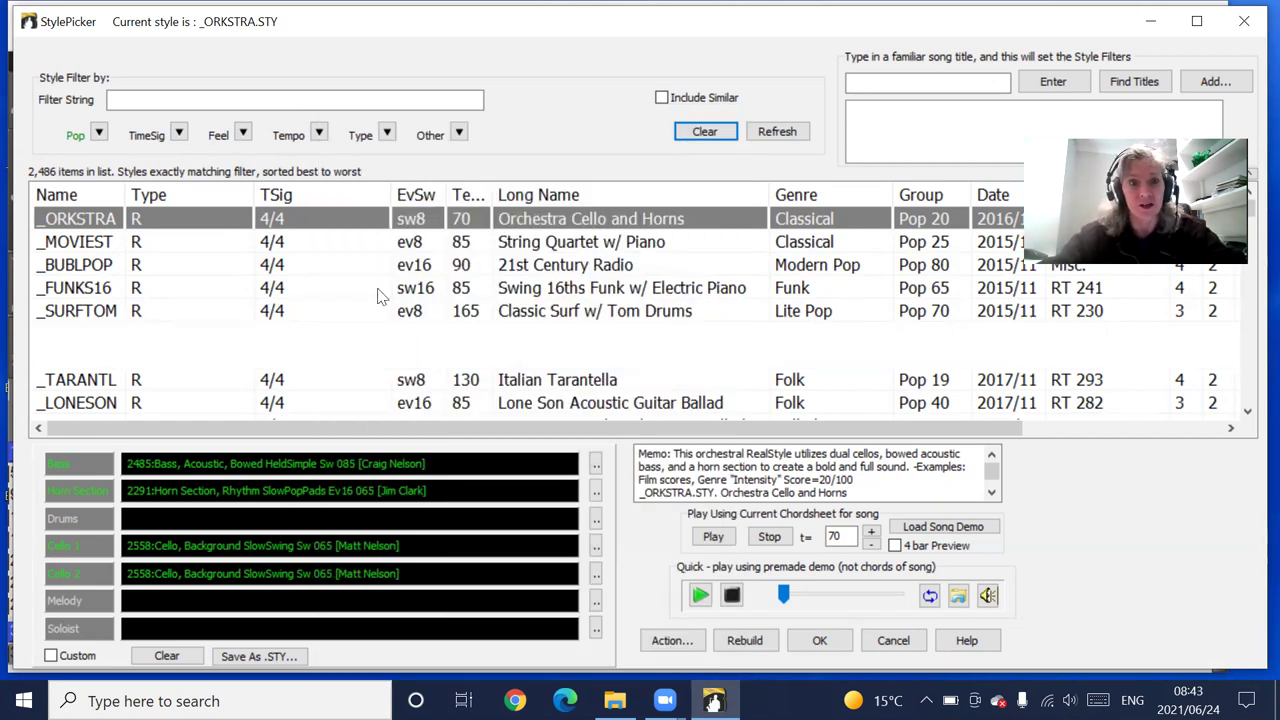
- Set the Real/MIDI type filter to Real only, then to Real styles with MIDI included
{"action": "left_click", "coordinate": [387, 134]}
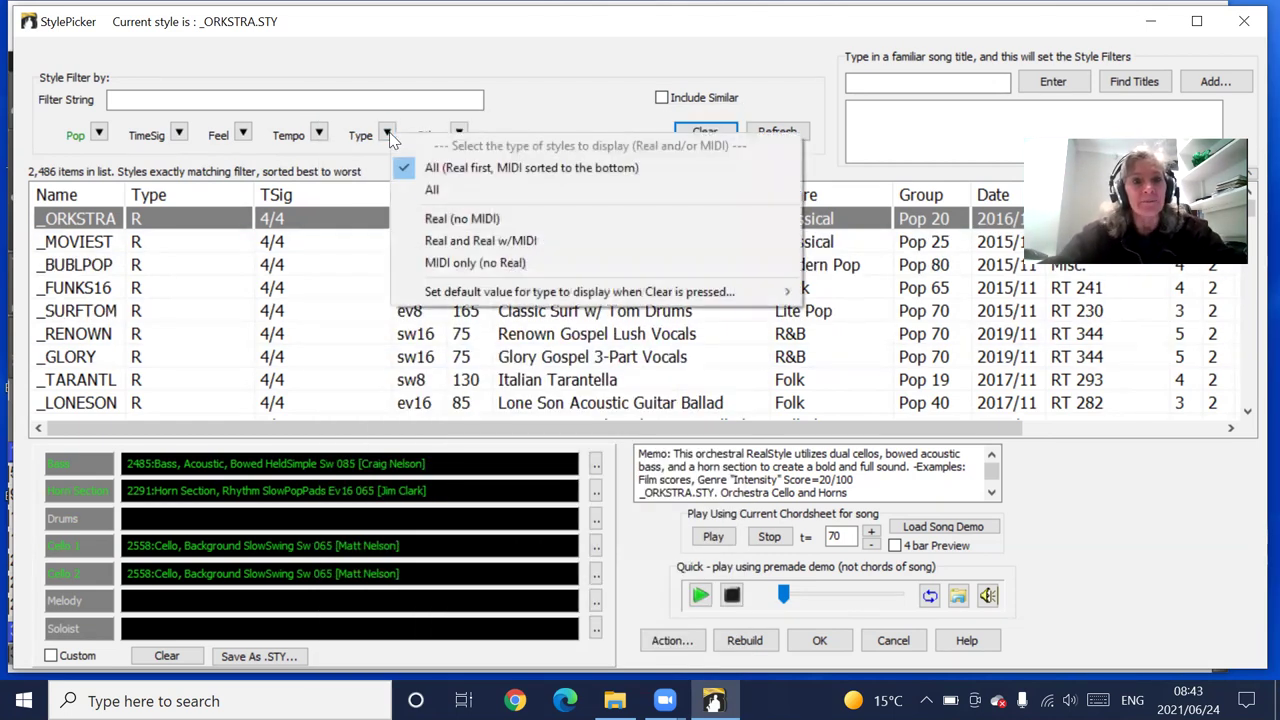
{"action": "left_click", "coordinate": [460, 220]}
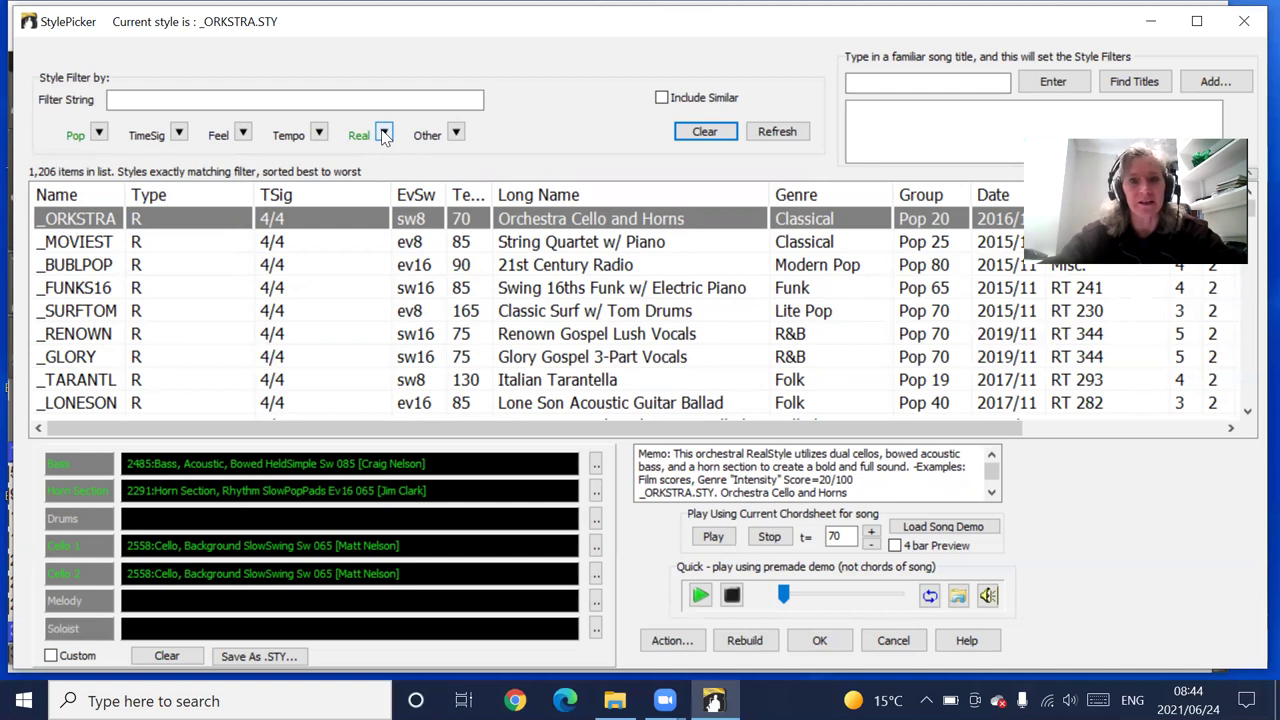
{"action": "left_click", "coordinate": [384, 135]}
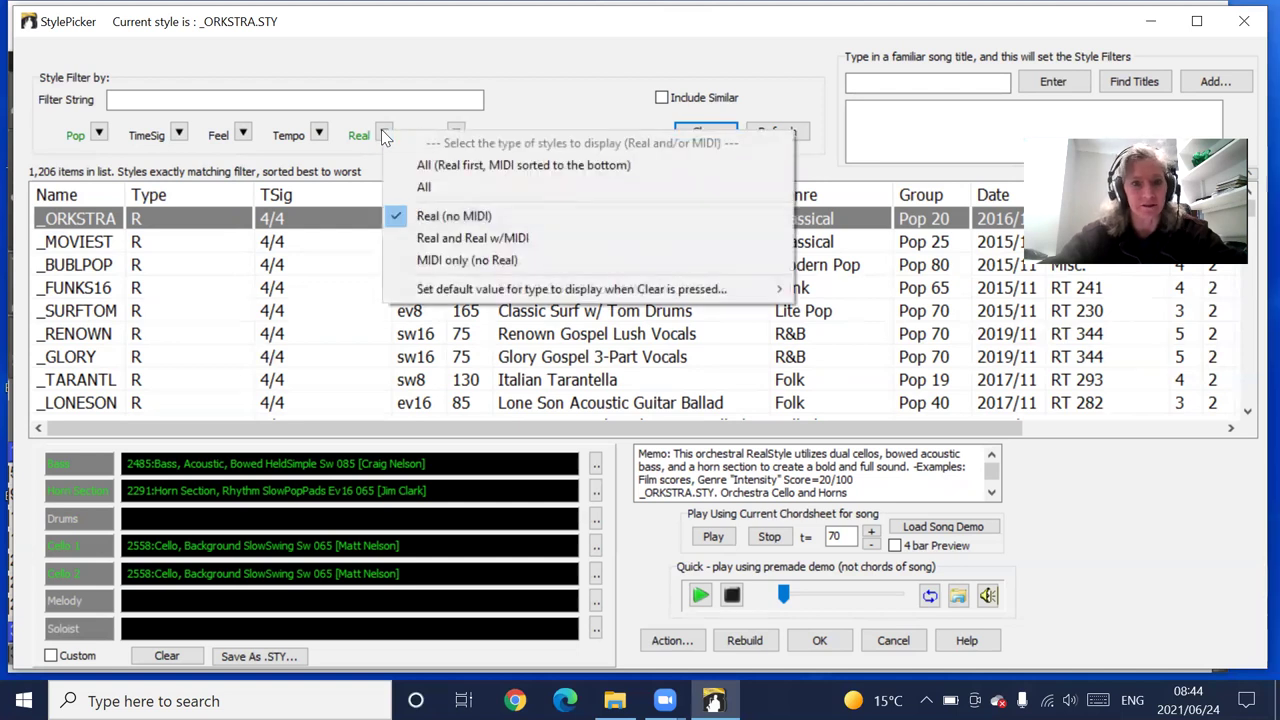
{"action": "left_click", "coordinate": [448, 240]}
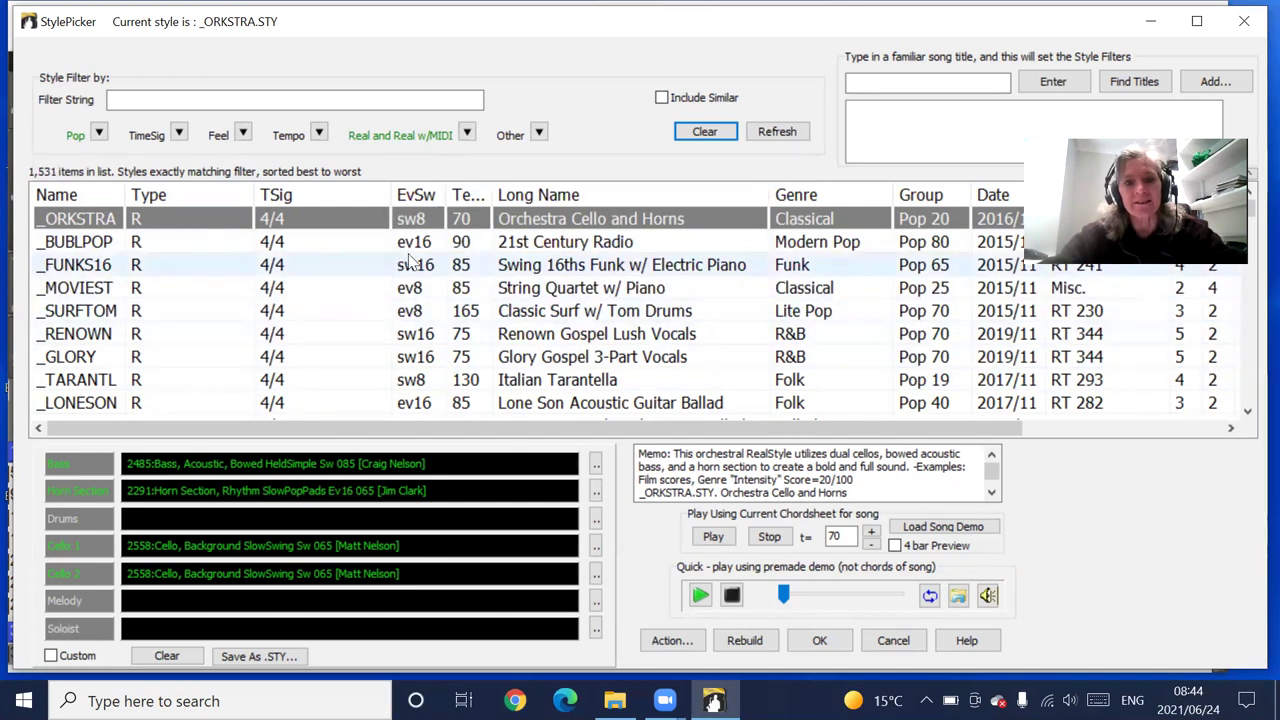
- Select the _MOVIEST string quartet style and step through its neighbouring styles
{"action": "left_click", "coordinate": [407, 289]}
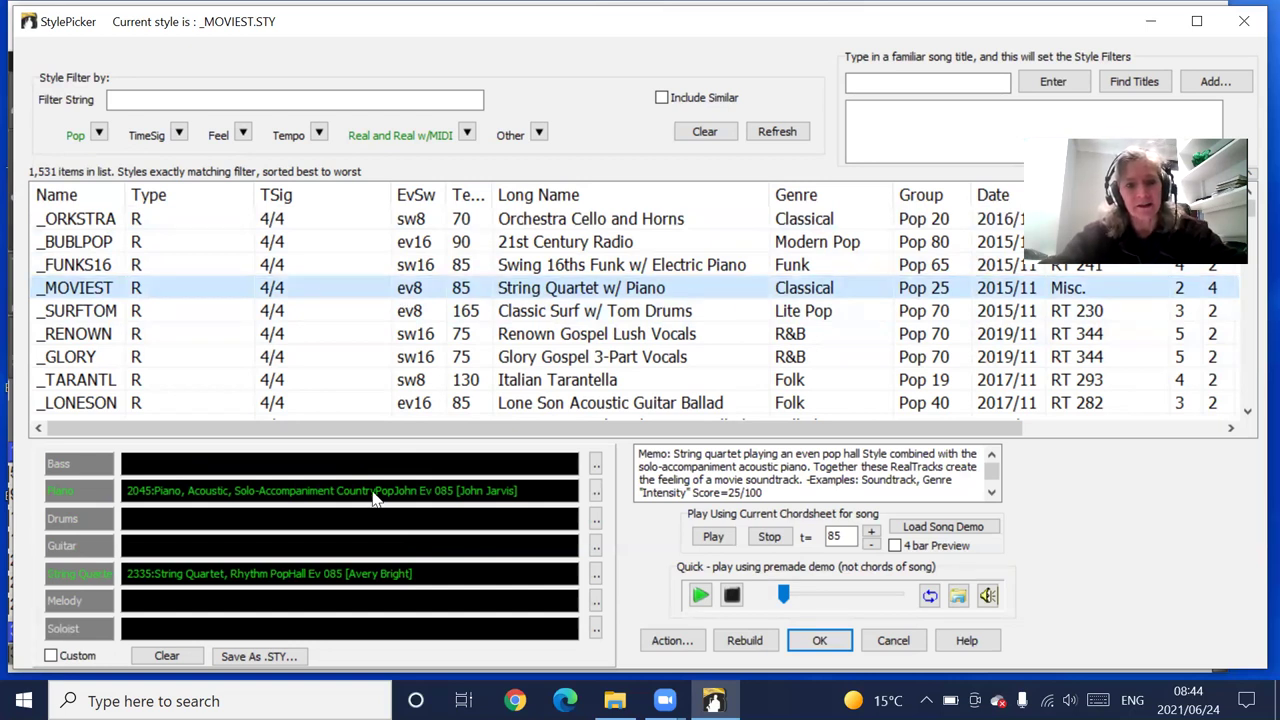
{"action": "key", "text": "Down"}
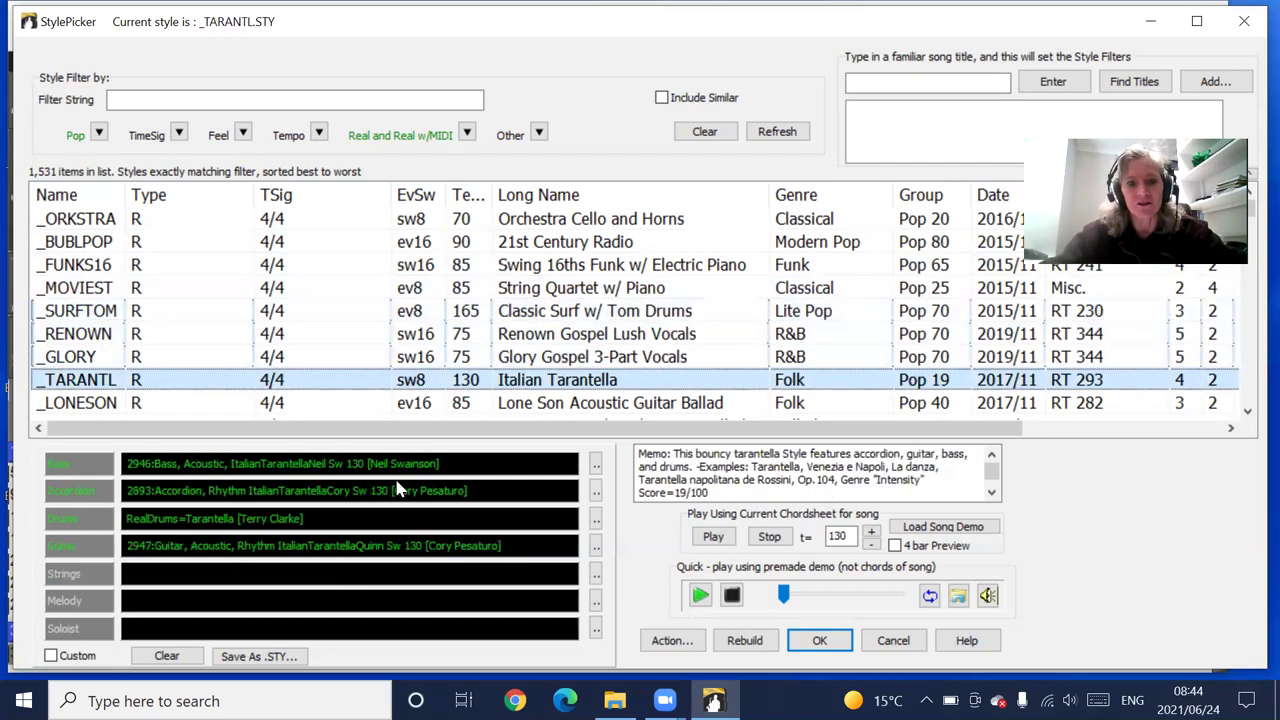
{"action": "key", "text": "Down"}
{"action": "key", "text": "Down"}
{"action": "key", "text": "Down"}
{"action": "key", "text": "Down"}
{"action": "key", "text": "Down"}
{"action": "key", "text": "Down"}
{"action": "key", "text": "Down"}
{"action": "key", "text": "Down"}
{"action": "key", "text": "Down"}
{"action": "key", "text": "Down"}
{"action": "key", "text": "Down"}
{"action": "key", "text": "Up"}
{"action": "key", "text": "Up"}
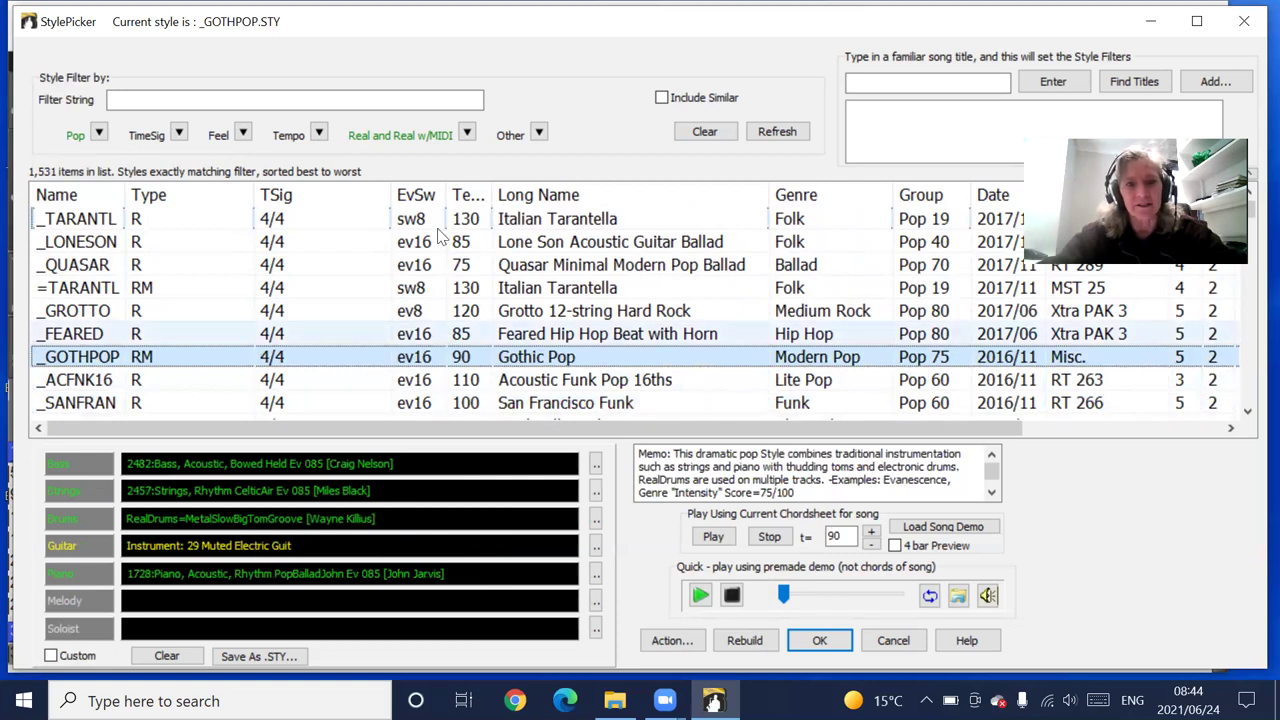
- Show only MIDI styles, then all 2,486 styles with Real ones first
{"action": "left_click", "coordinate": [466, 134]}
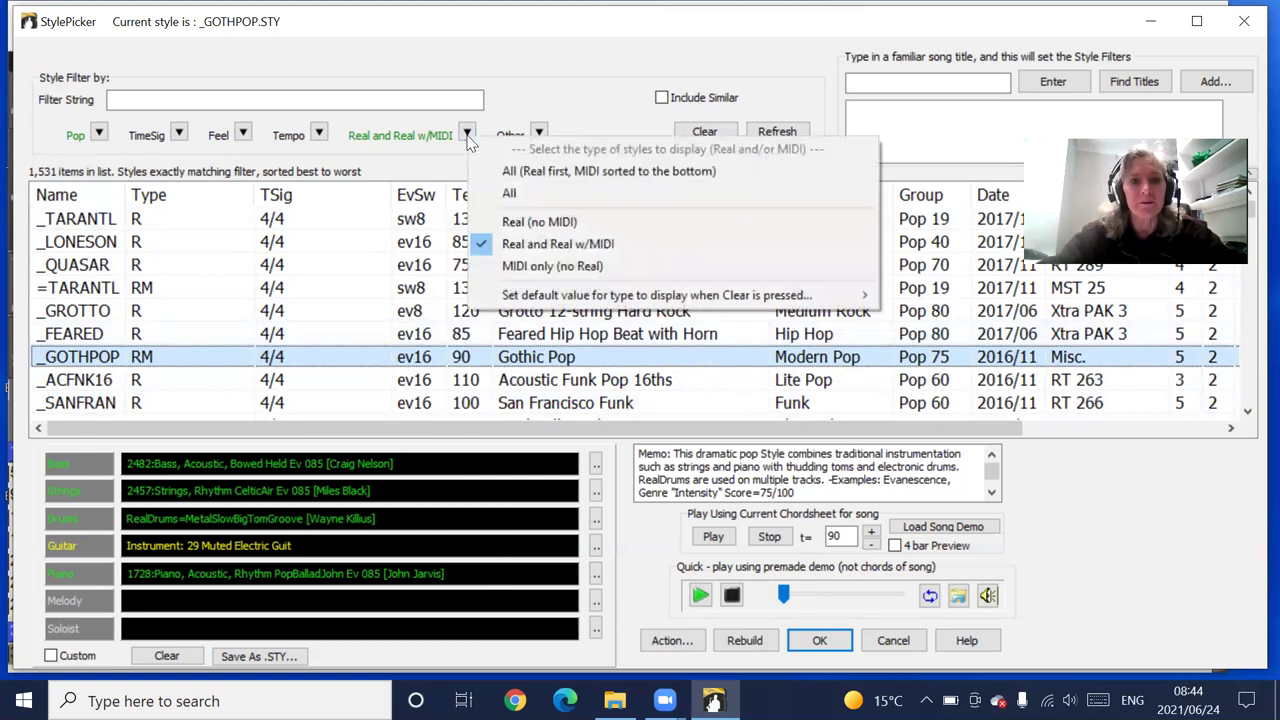
{"action": "left_click", "coordinate": [541, 268]}
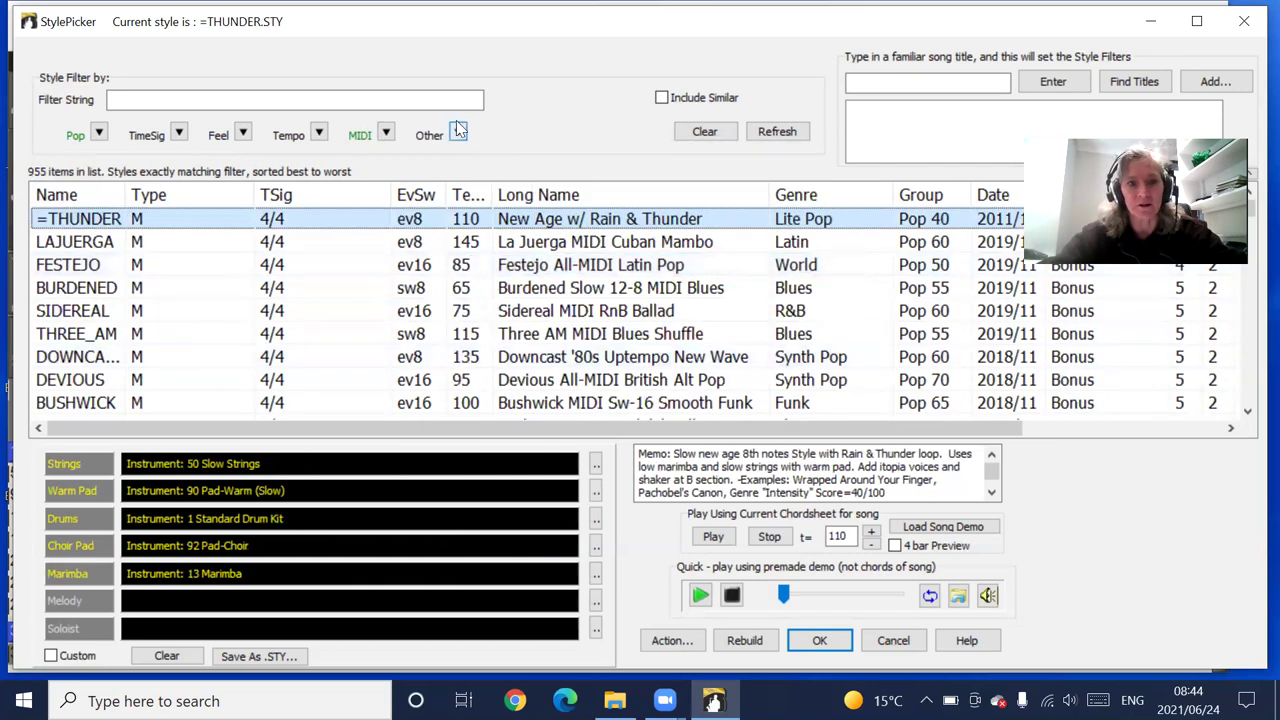
{"action": "left_click", "coordinate": [385, 134]}
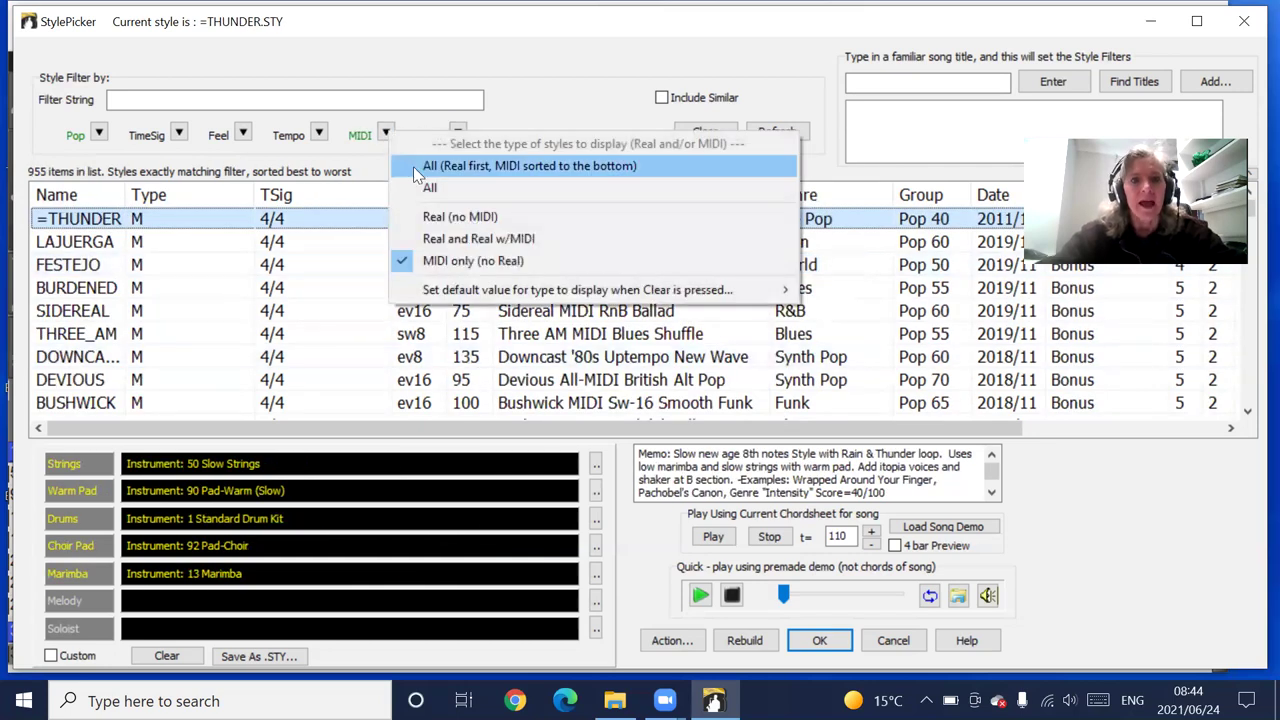
{"action": "left_click", "coordinate": [413, 166]}
- Filter to Show Xtra Styles Set Only, then clear all filters back to 6,778 styles
{"action": "left_click", "coordinate": [459, 133]}
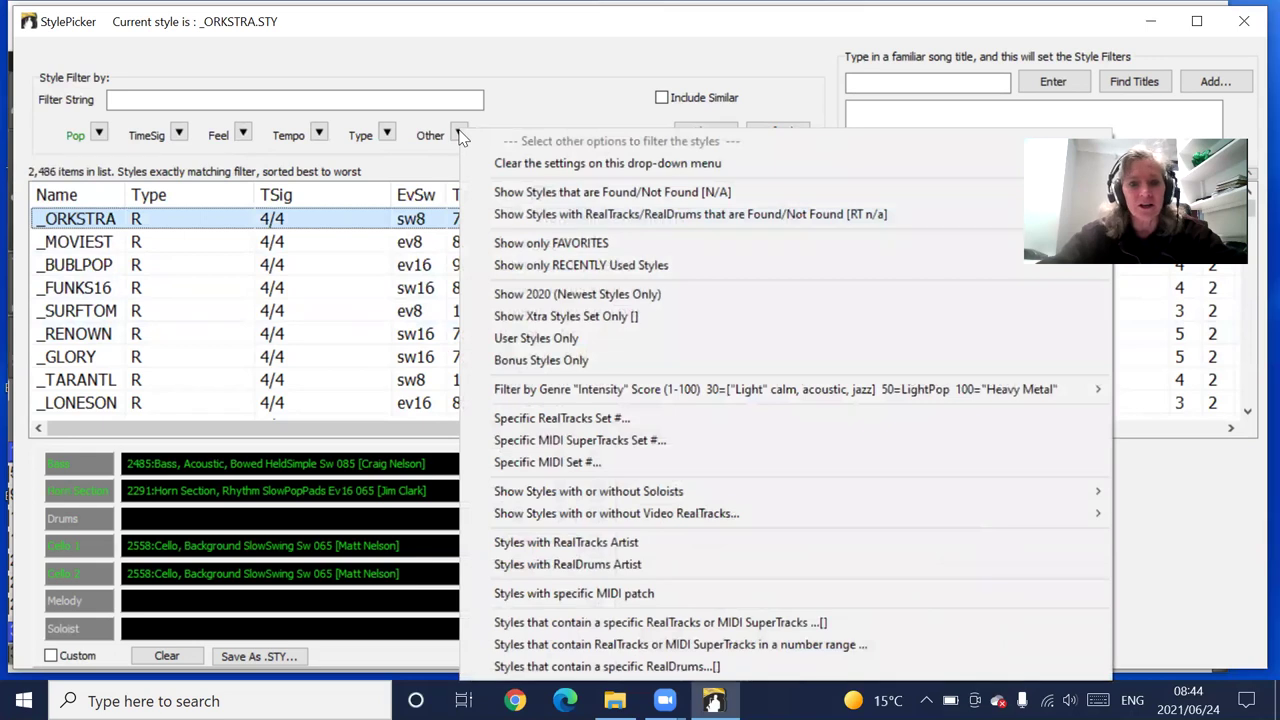
{"action": "left_click", "coordinate": [578, 318]}
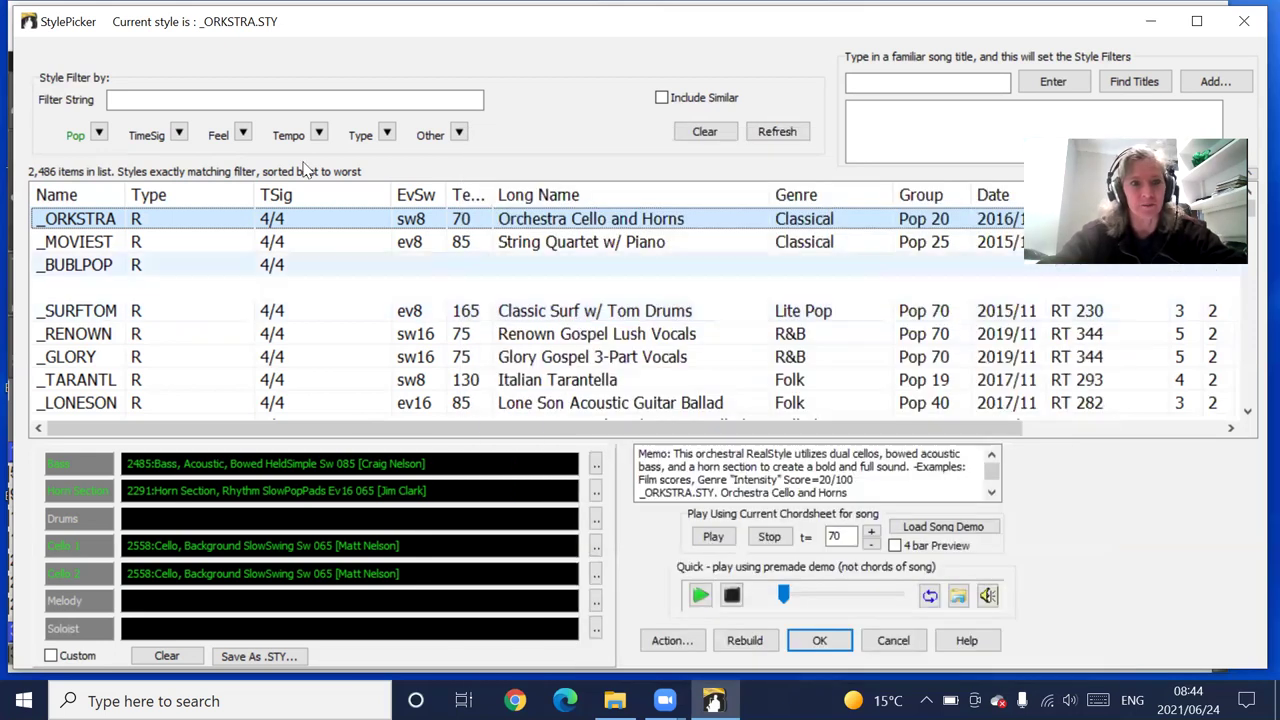
{"action": "left_click", "coordinate": [705, 132]}
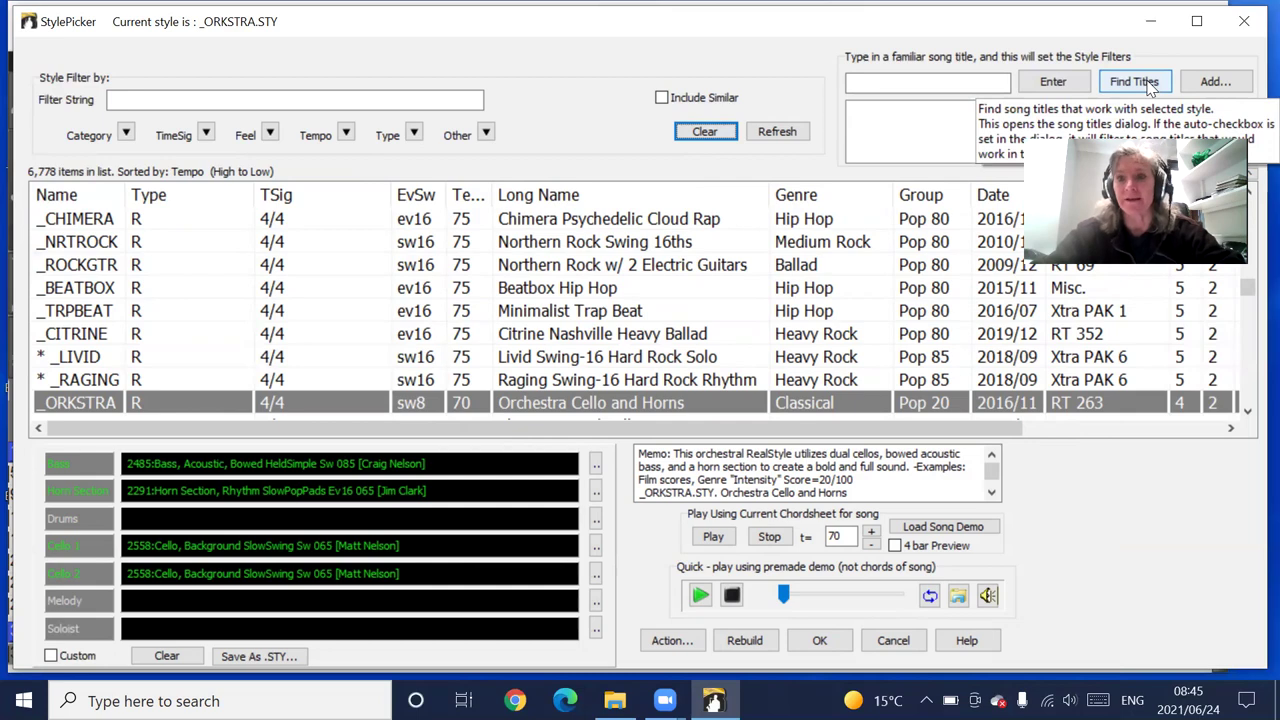
{"action": "left_click", "coordinate": [1134, 82]}
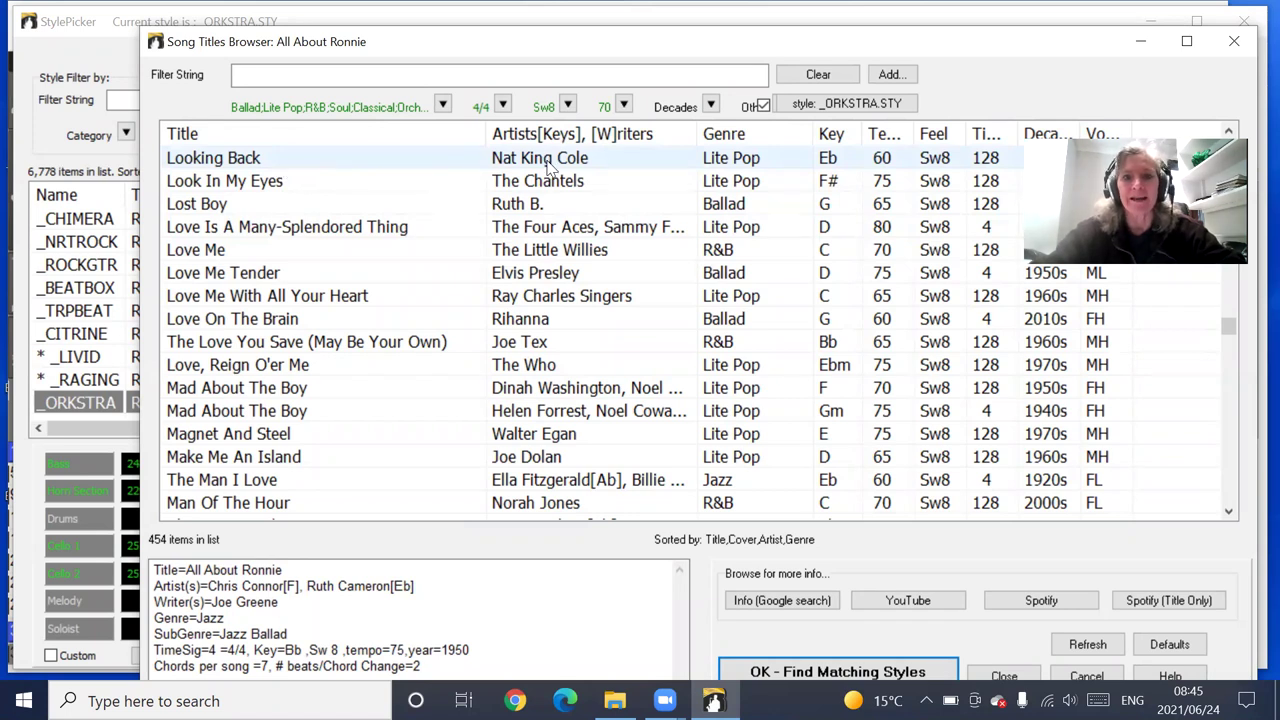
{"action": "left_click_drag", "start_coordinate": [792, 48], "coordinate": [680, 40]}
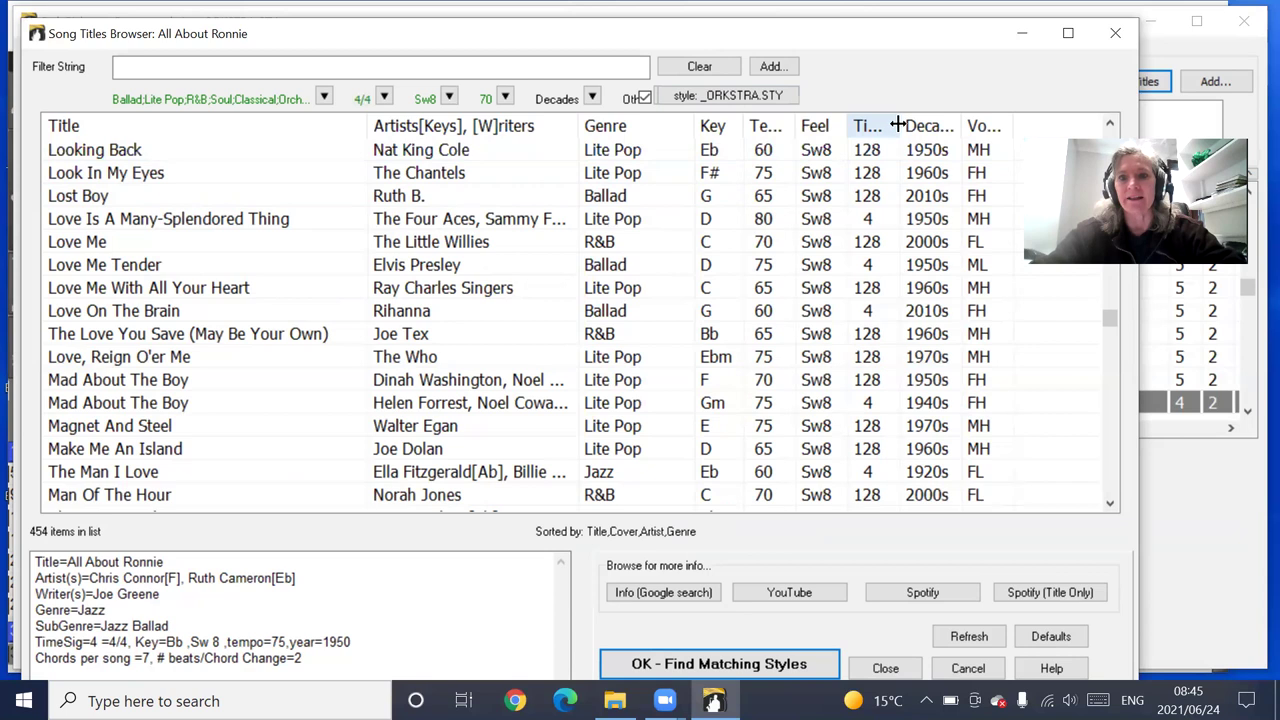
{"action": "left_click_drag", "start_coordinate": [917, 122], "coordinate": [975, 121]}
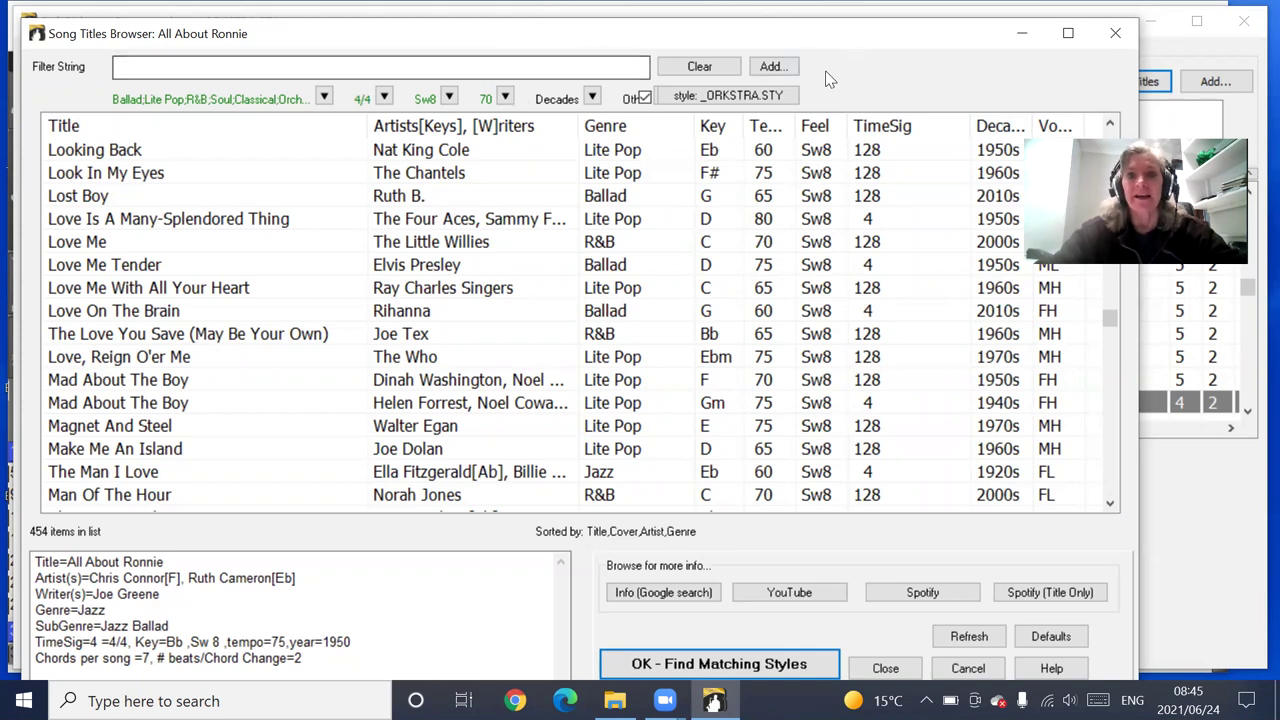
{"action": "left_click", "coordinate": [1117, 37]}
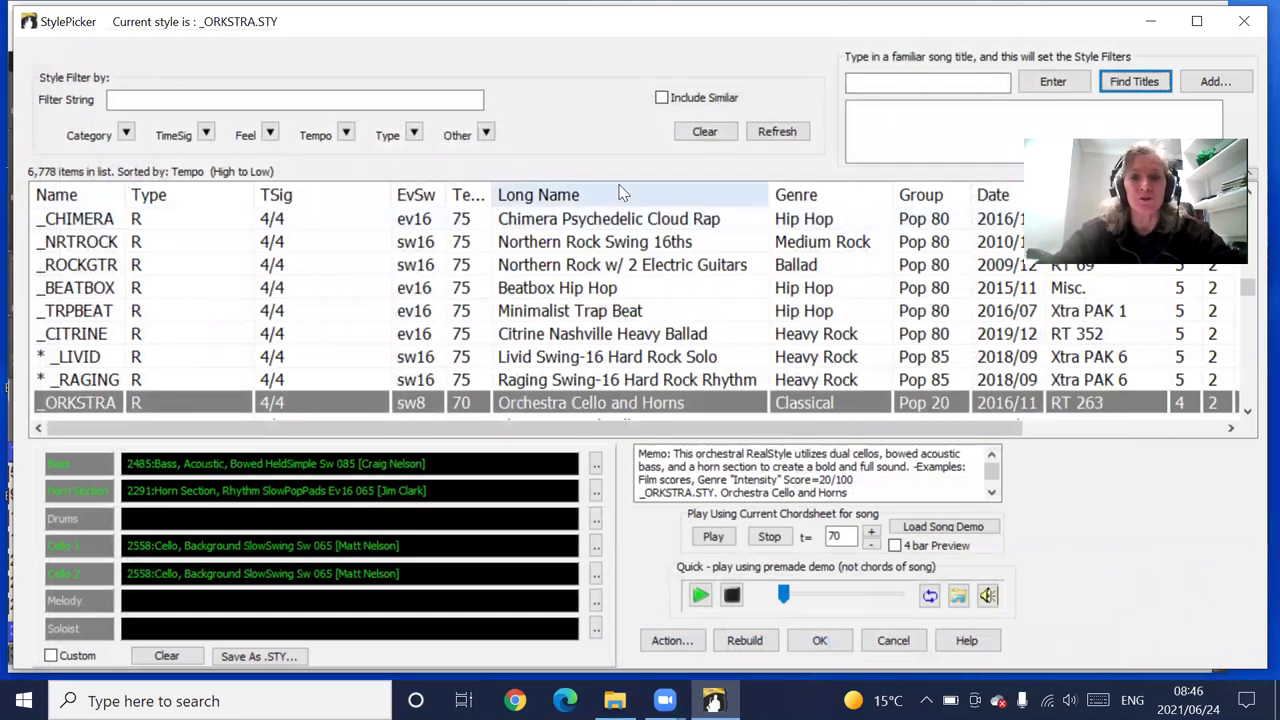
- Search song title 'take me home' and apply Take Me Home Country Roads filters (Country, 4/4, Ev16, 95)
{"action": "left_click", "coordinate": [860, 84]}
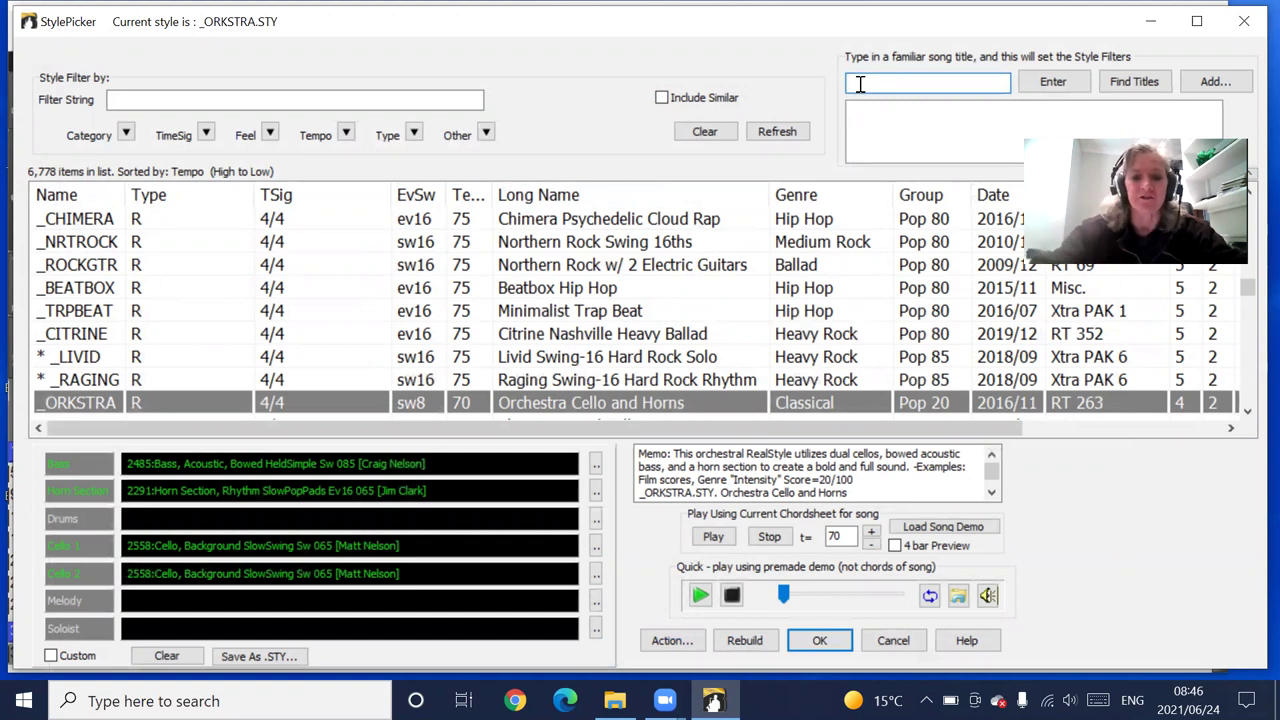
{"action": "type", "text": "tsake"}
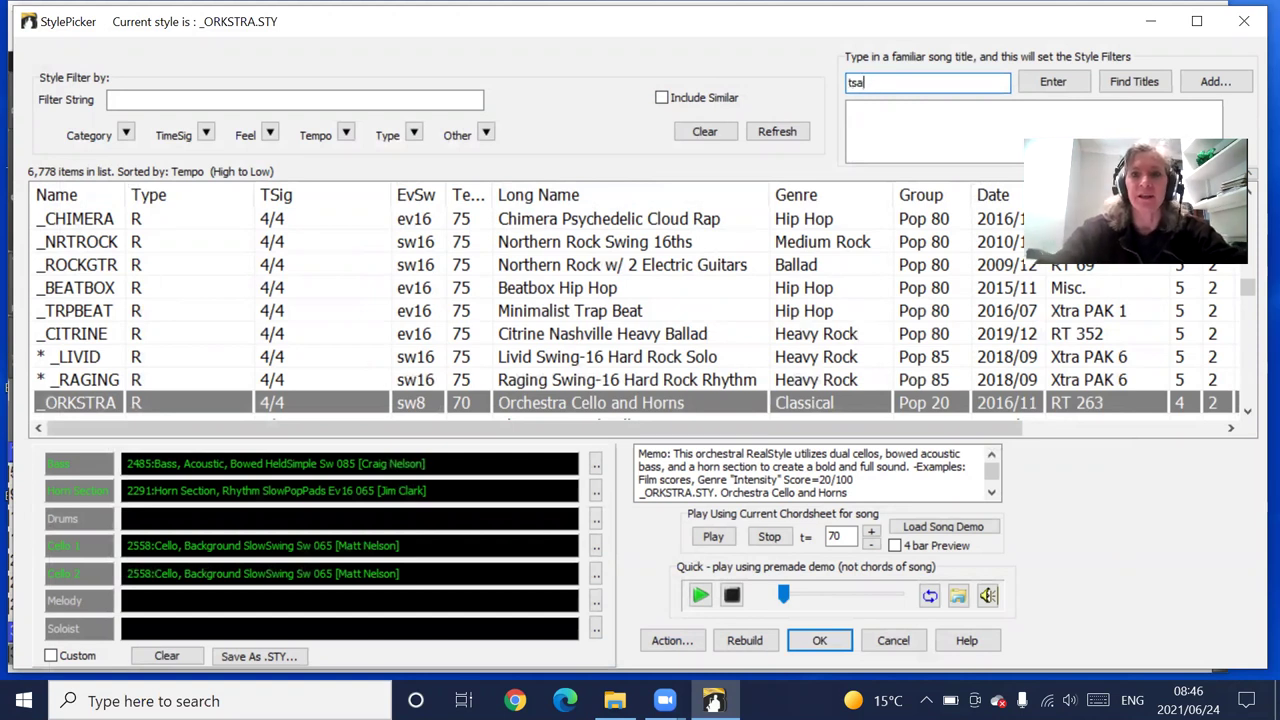
{"action": "key", "text": "BackSpace"}
{"action": "type", "text": "ake"}
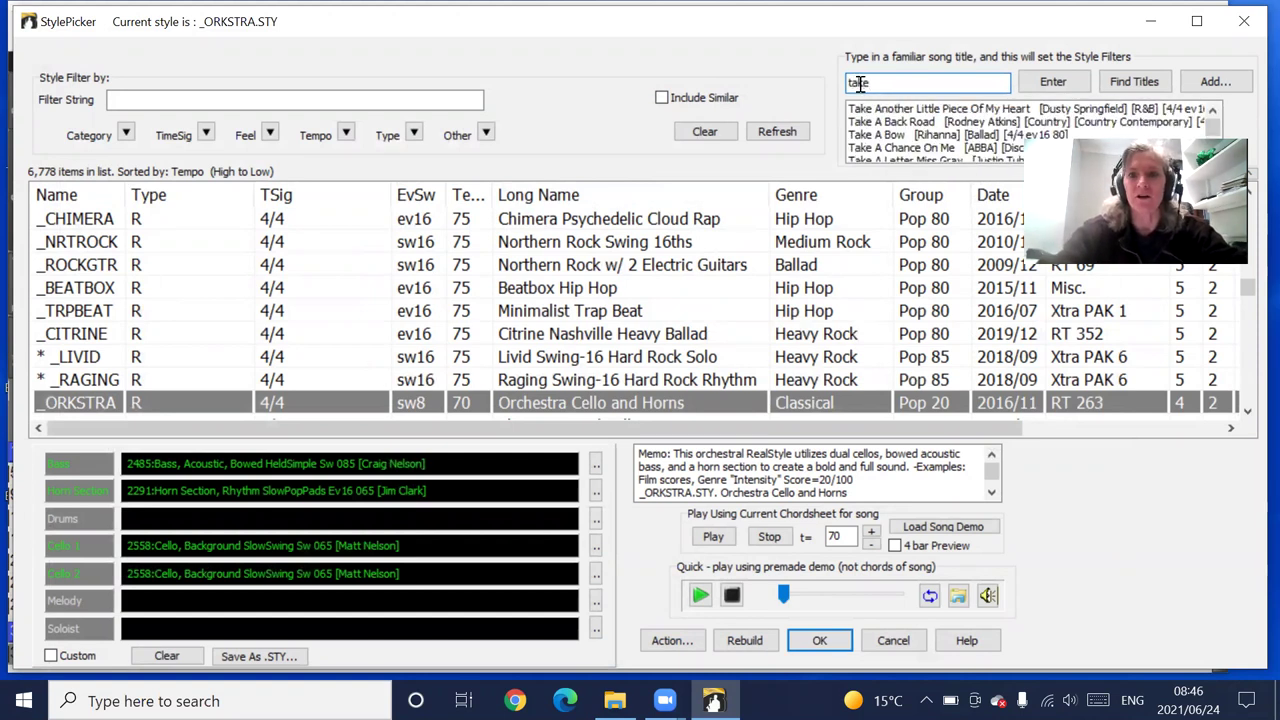
{"action": "type", "text": " me"}
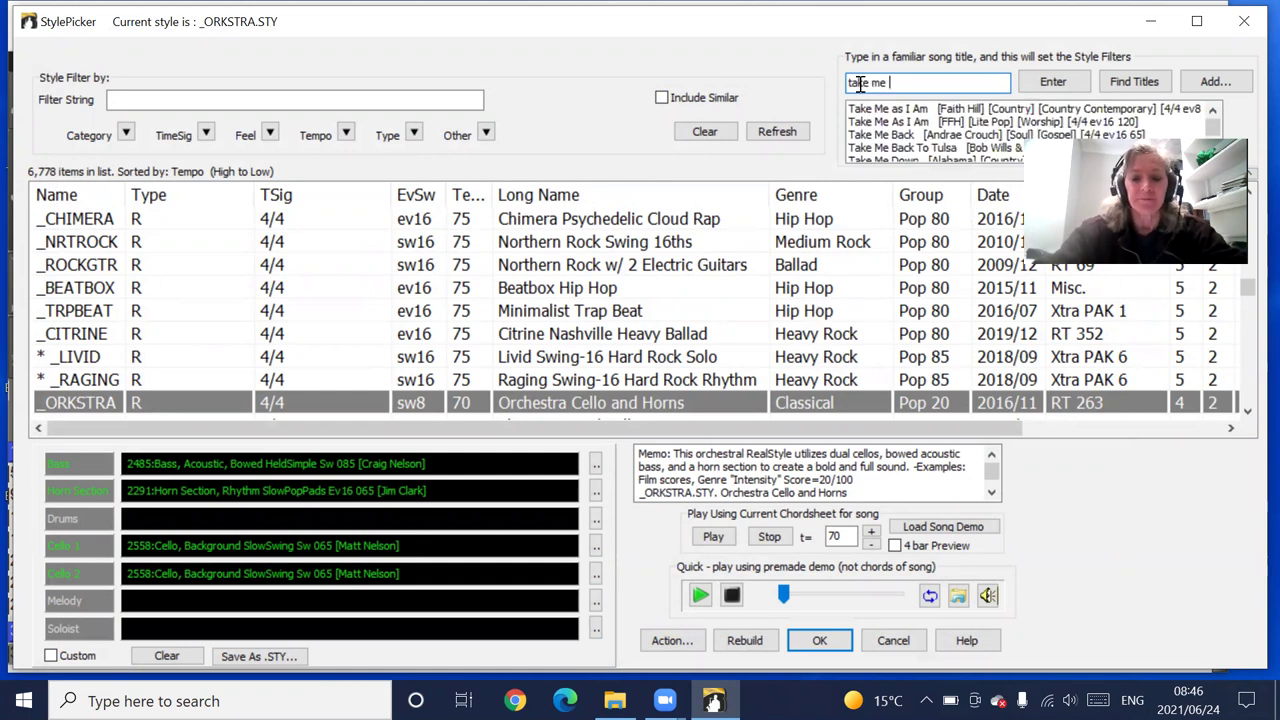
{"action": "type", "text": " home"}
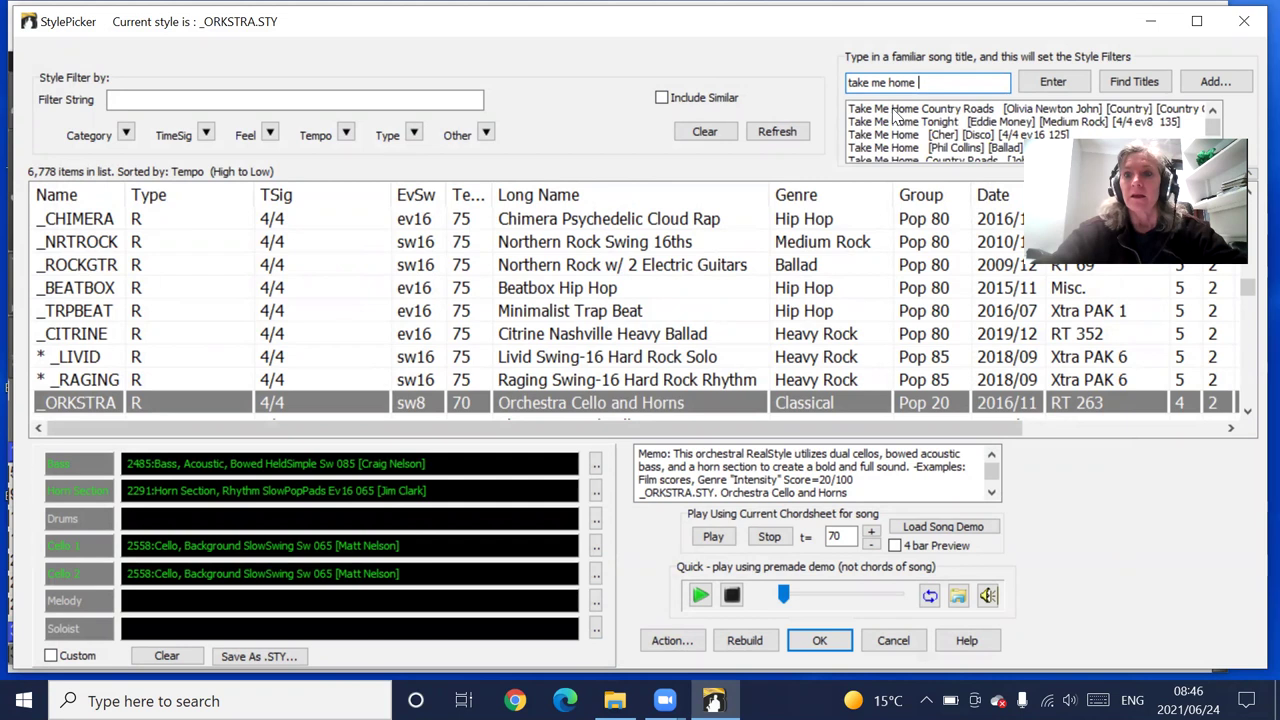
{"action": "left_click", "coordinate": [895, 112]}
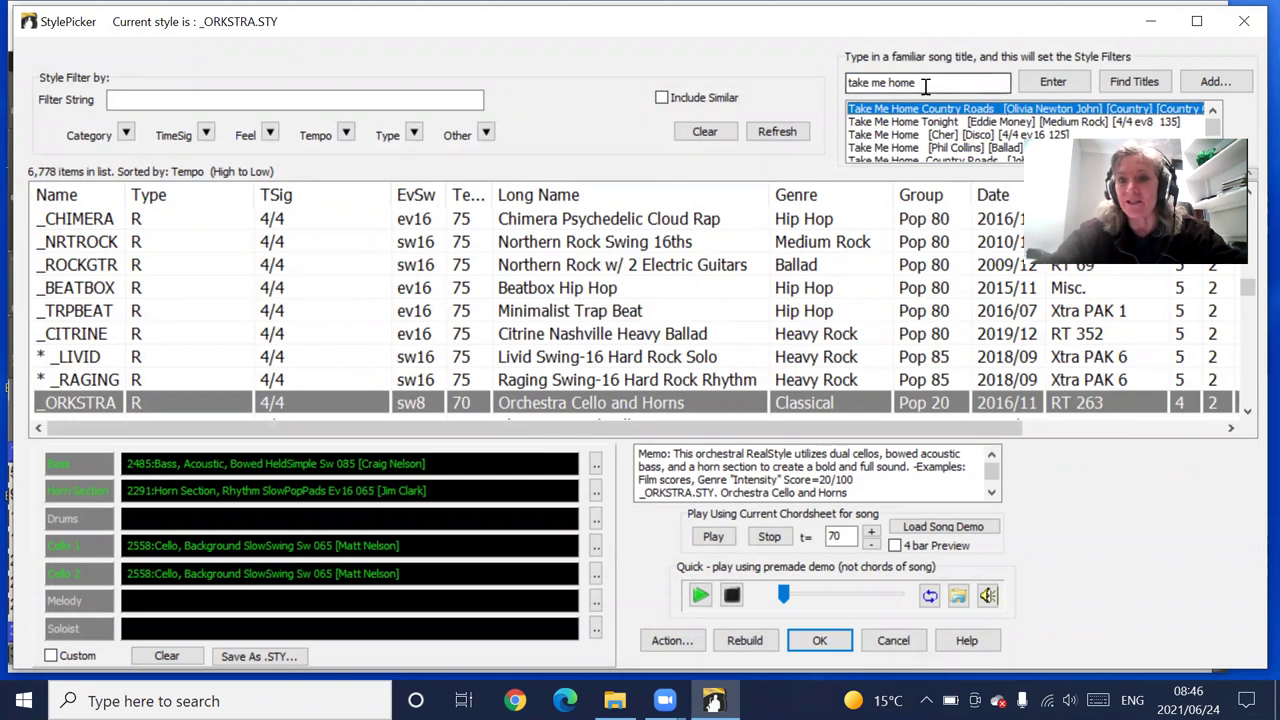
{"action": "double_click", "coordinate": [925, 108]}
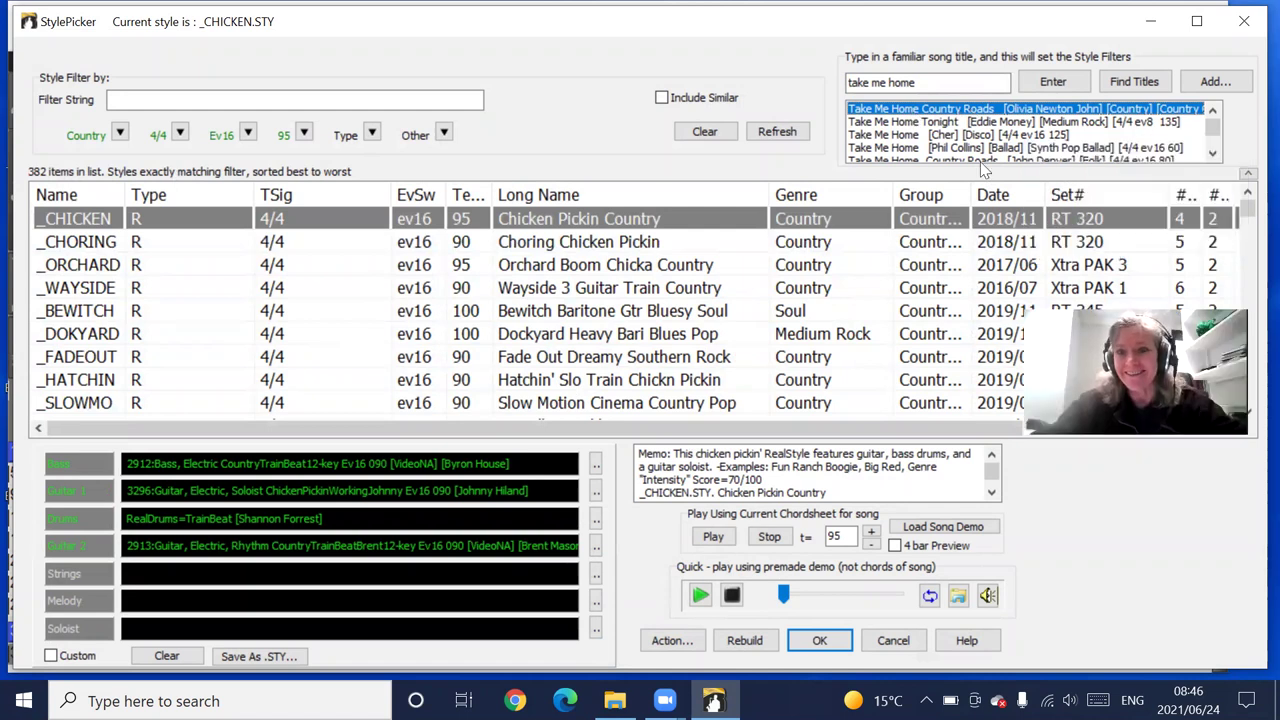
- Replace the song-title search text with 'country roads'
{"action": "left_click_drag", "start_coordinate": [1000, 83], "coordinate": [826, 85]}
{"action": "type", "text": "co"}
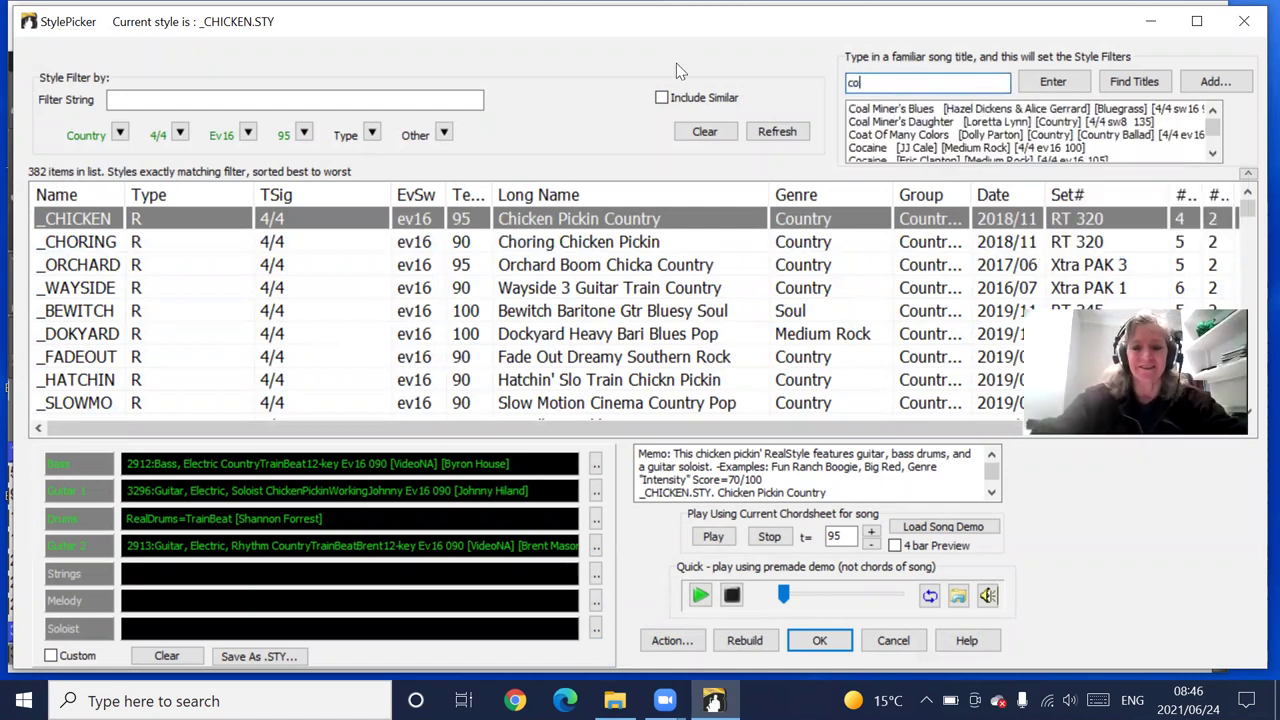
{"action": "type", "text": "untry"}
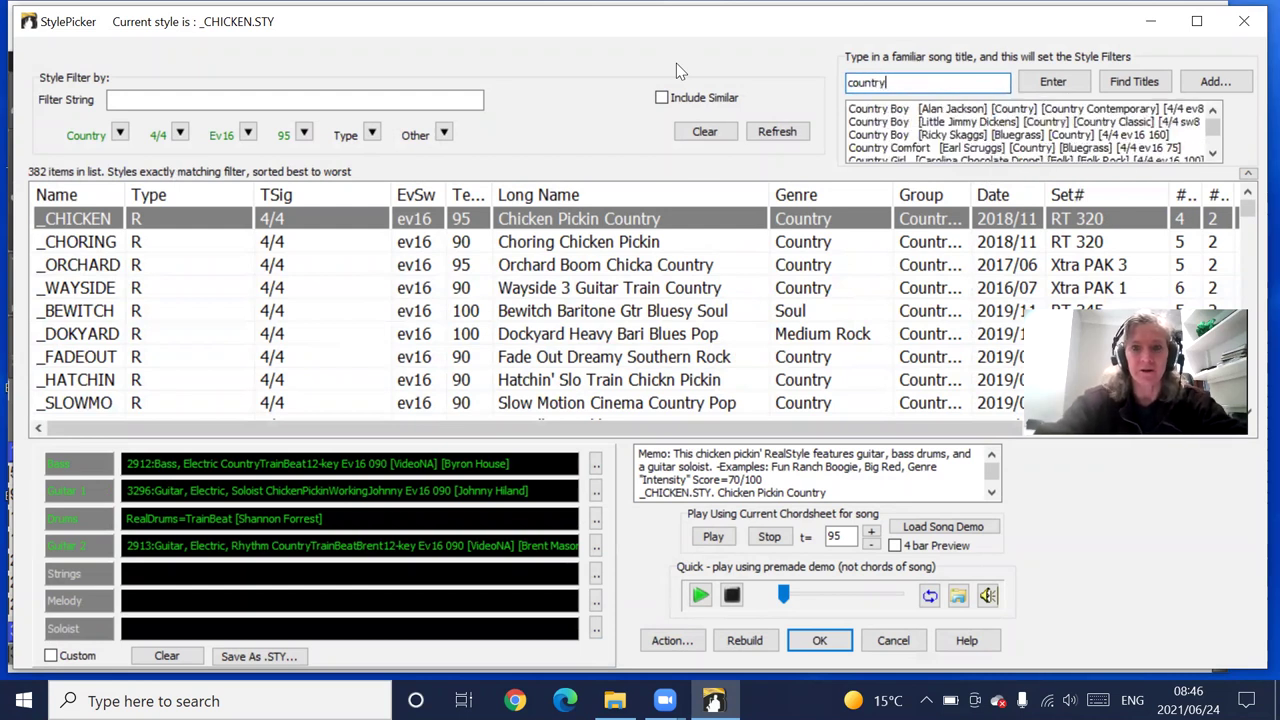
{"action": "type", "text": " roa"}
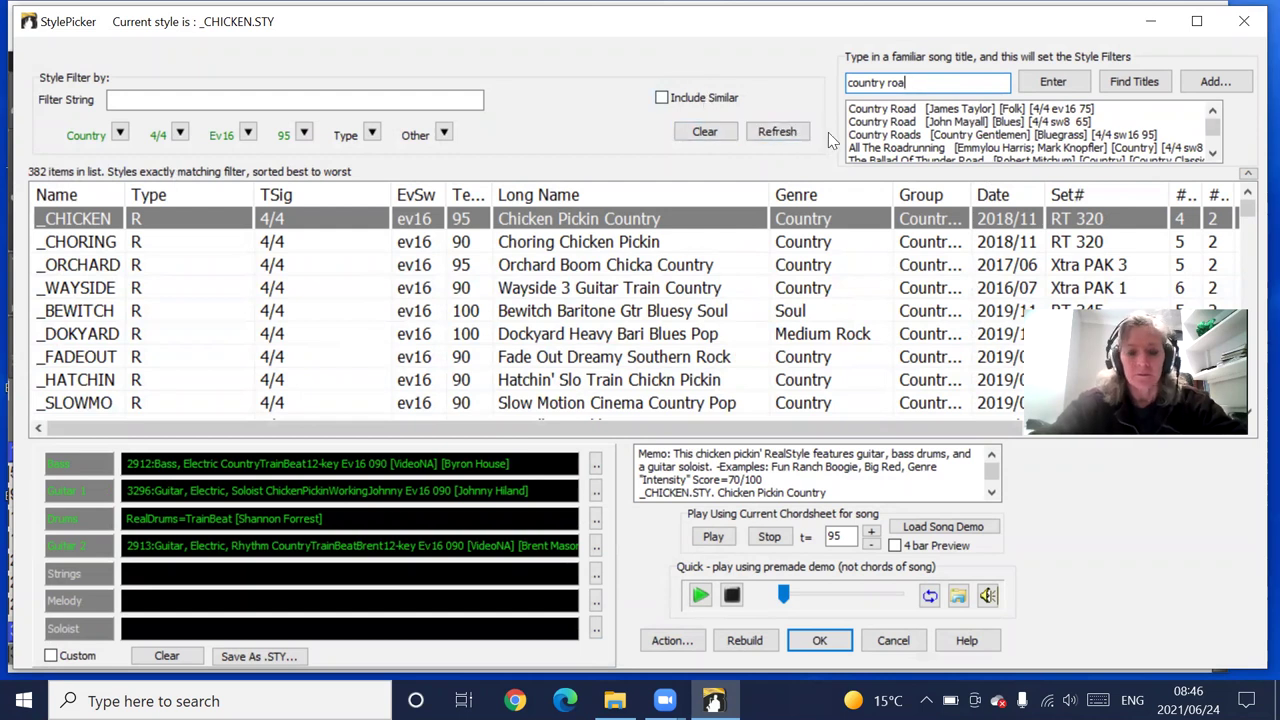
{"action": "type", "text": "ds"}
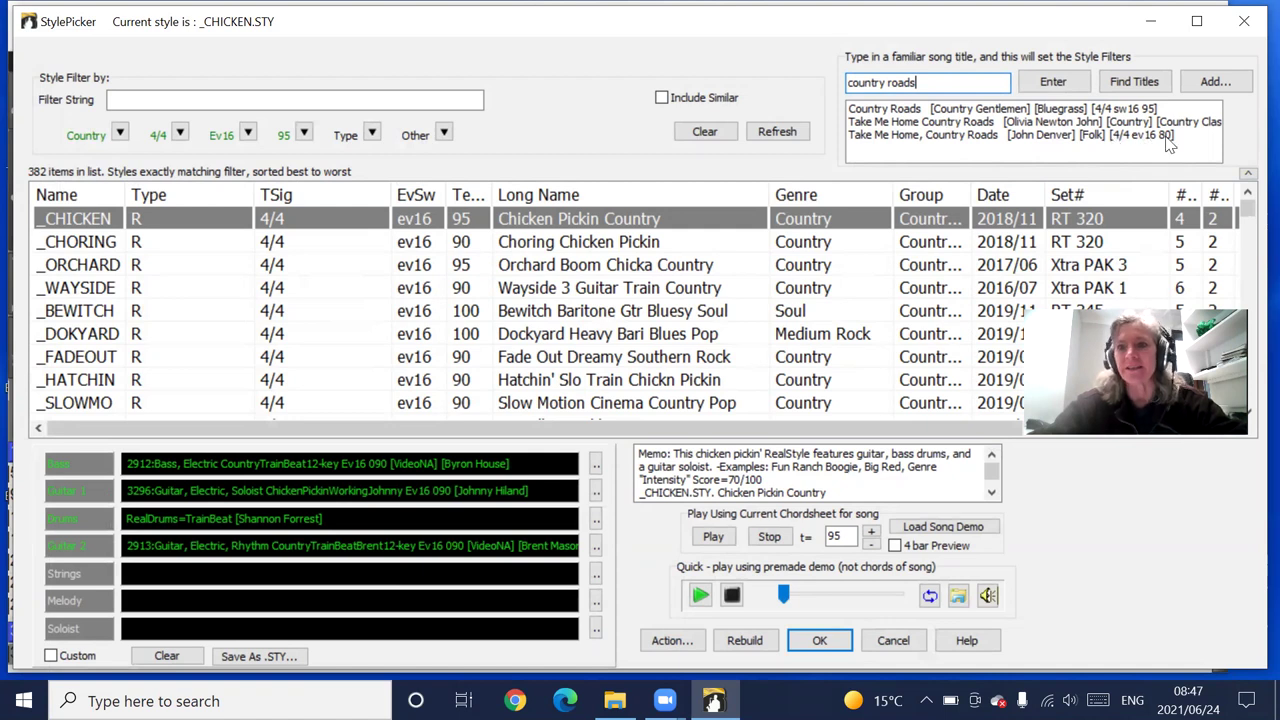
- Match John Denver's Country Roads, audition _LEAF and _HOMESIK, then switch to Olivia Newton John's version
{"action": "left_click", "coordinate": [917, 140]}
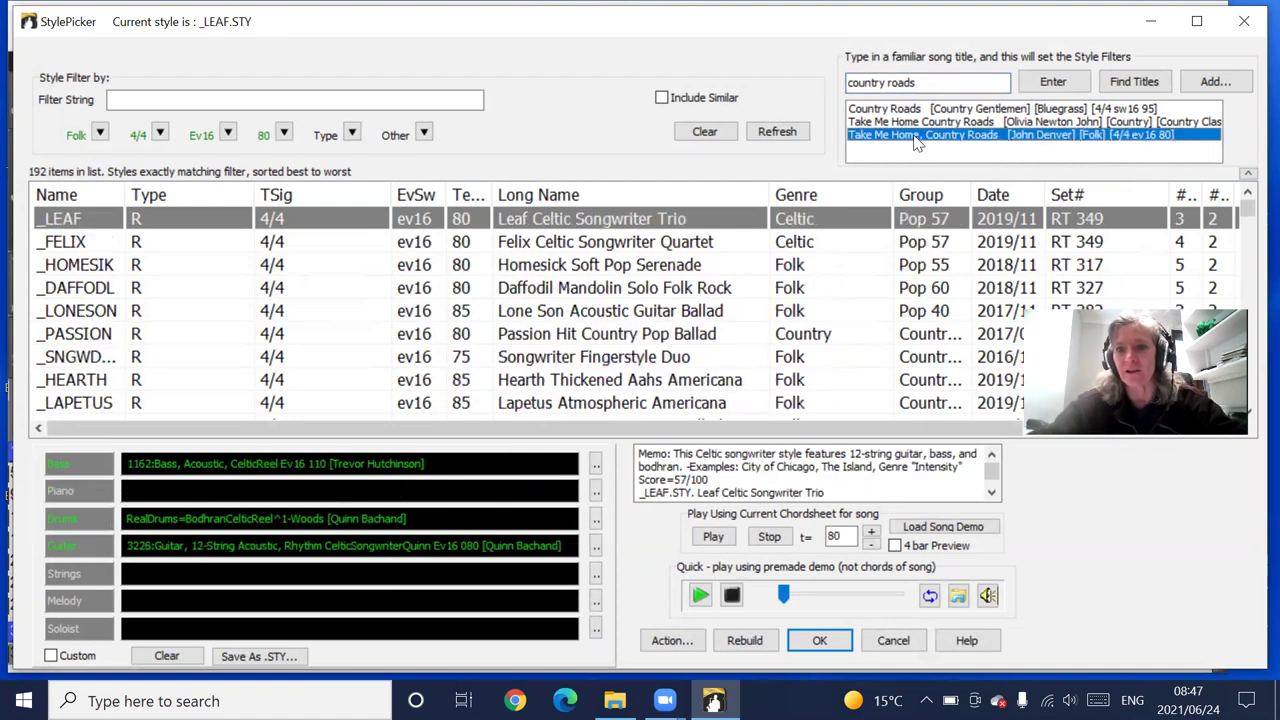
{"action": "double_click", "coordinate": [583, 228]}
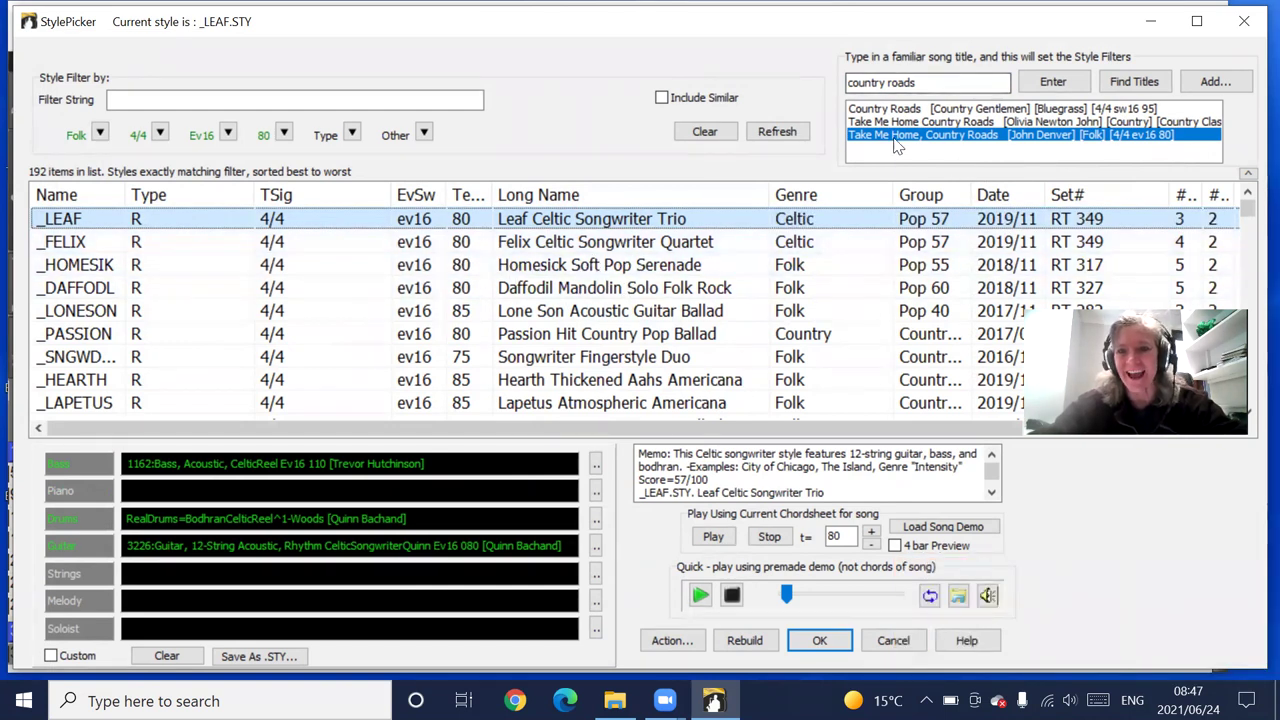
{"action": "double_click", "coordinate": [581, 262]}
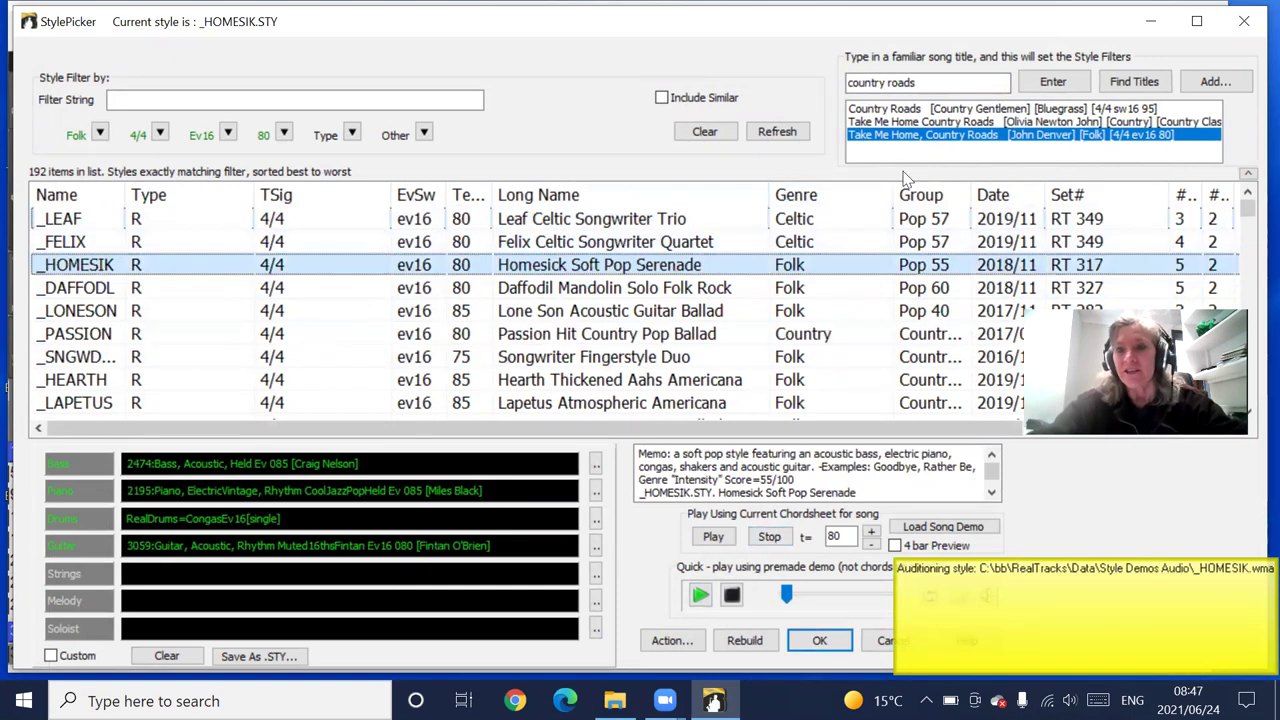
{"action": "left_click", "coordinate": [1022, 121]}
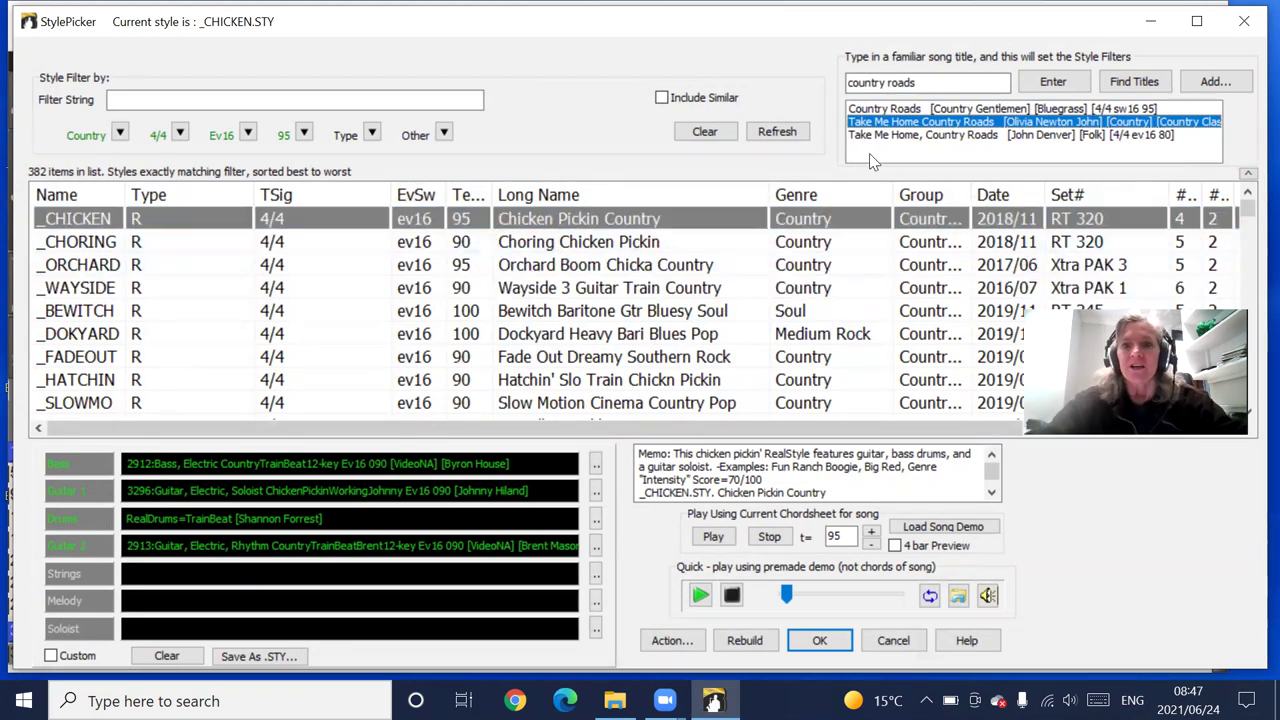
- Apply the Country Gentlemen 'Country Roads' filters: Bluegrass, 4/4, Sw16, 95, listing 19 styles
{"action": "left_click", "coordinate": [964, 110]}
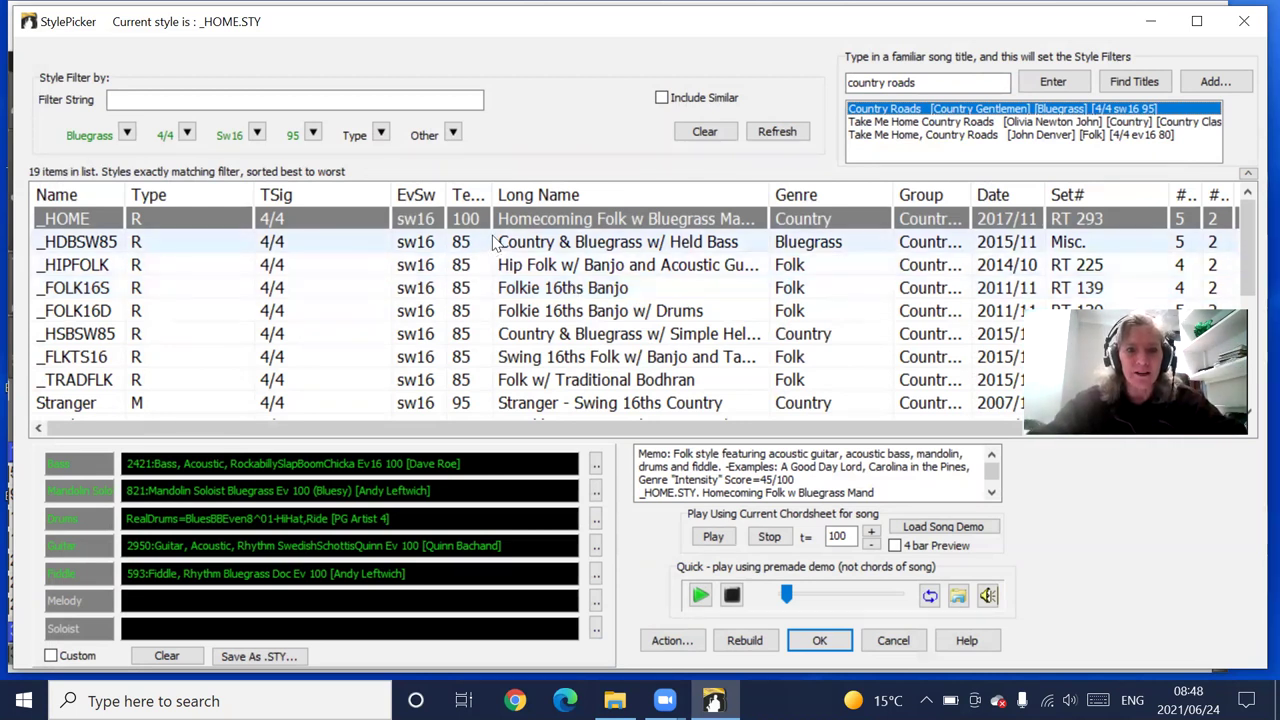
- Audition _HOME, stop the preview, and accept it as the song's style
{"action": "left_click", "coordinate": [566, 226]}
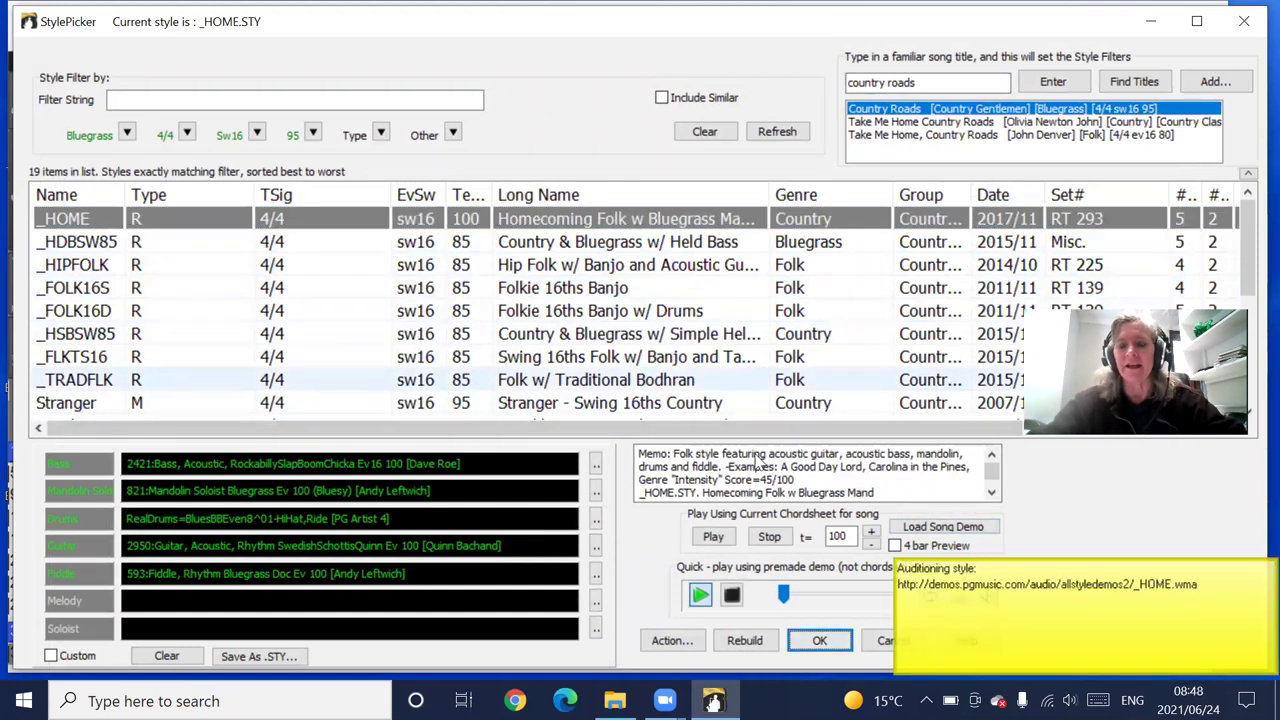
{"action": "left_click", "coordinate": [768, 538]}
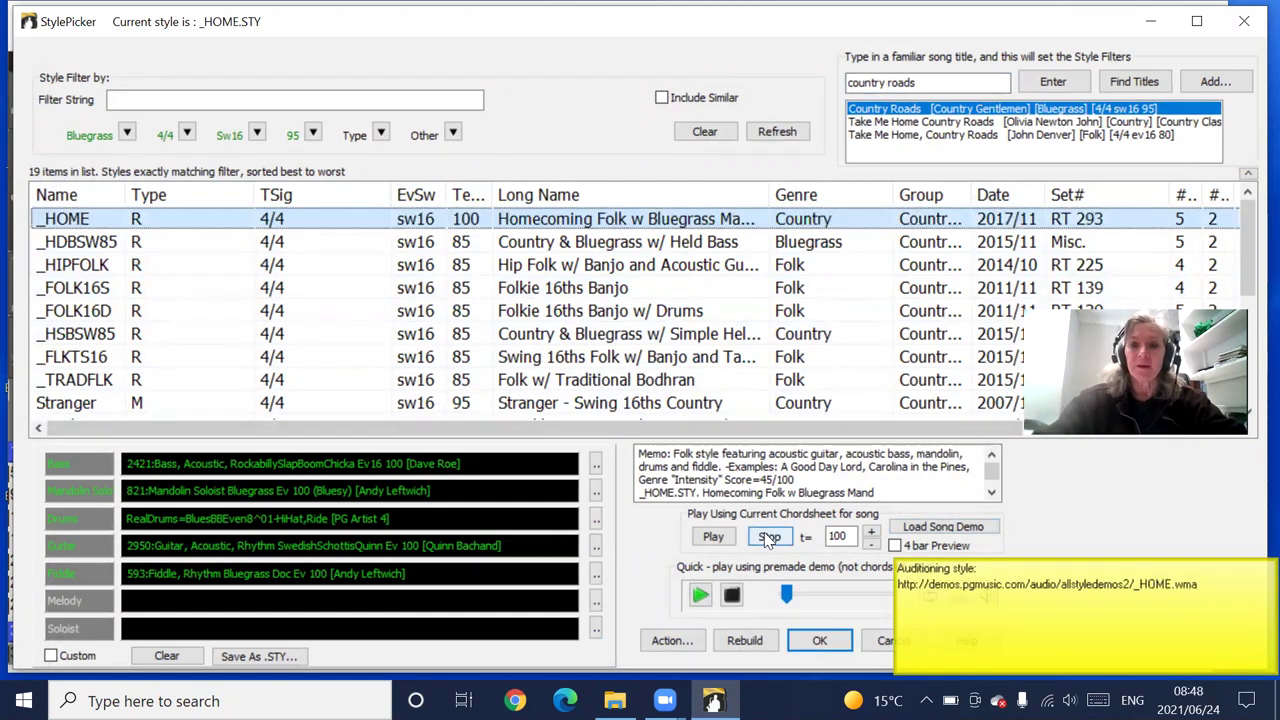
{"action": "key", "text": "Return"}
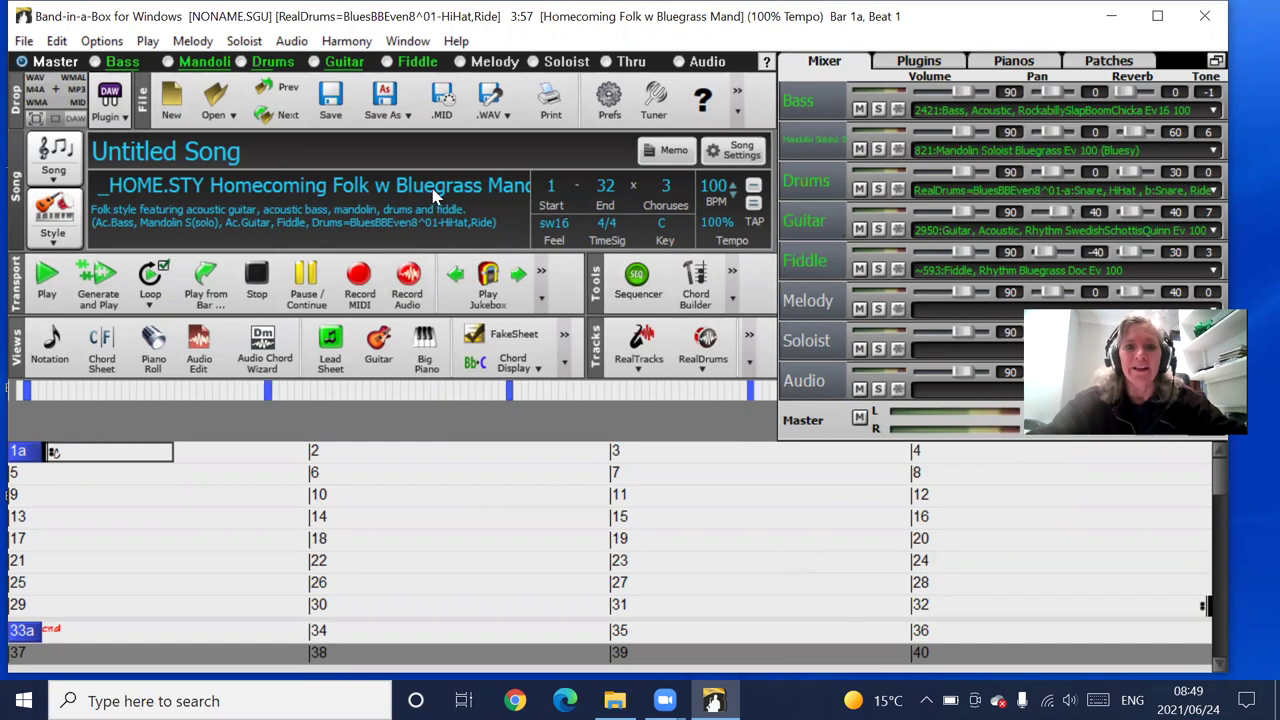
- Reopen the StylePicker, try loading the _HOME Homecoming Folk demo, and dismiss both error dialogs
{"action": "left_click", "coordinate": [55, 245]}
{"action": "left_click", "coordinate": [75, 262]}
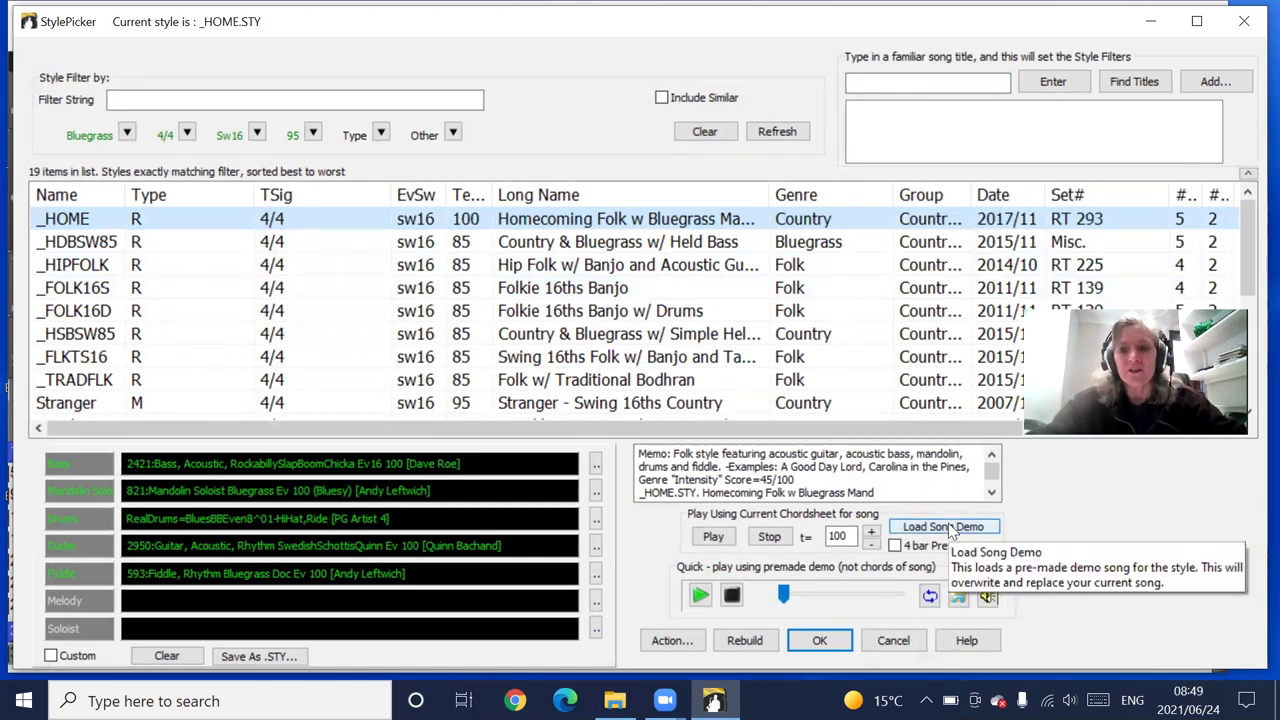
{"action": "left_click", "coordinate": [950, 530]}
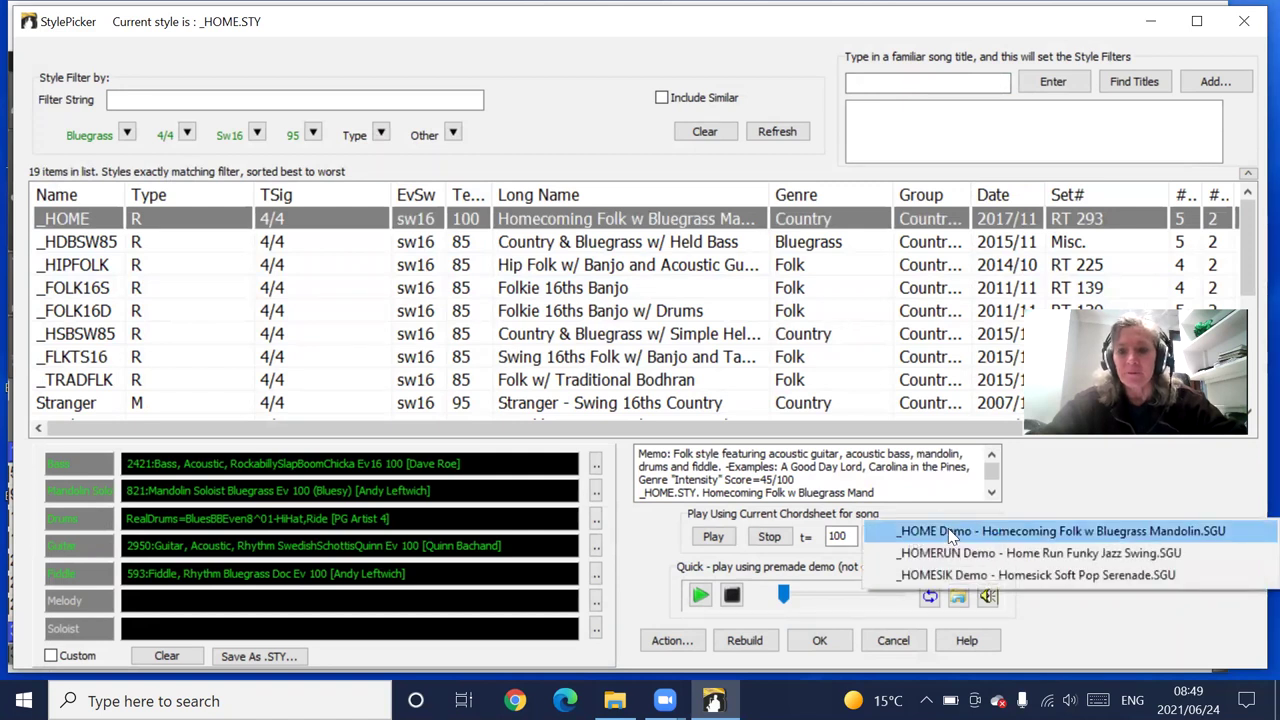
{"action": "left_click", "coordinate": [950, 531]}
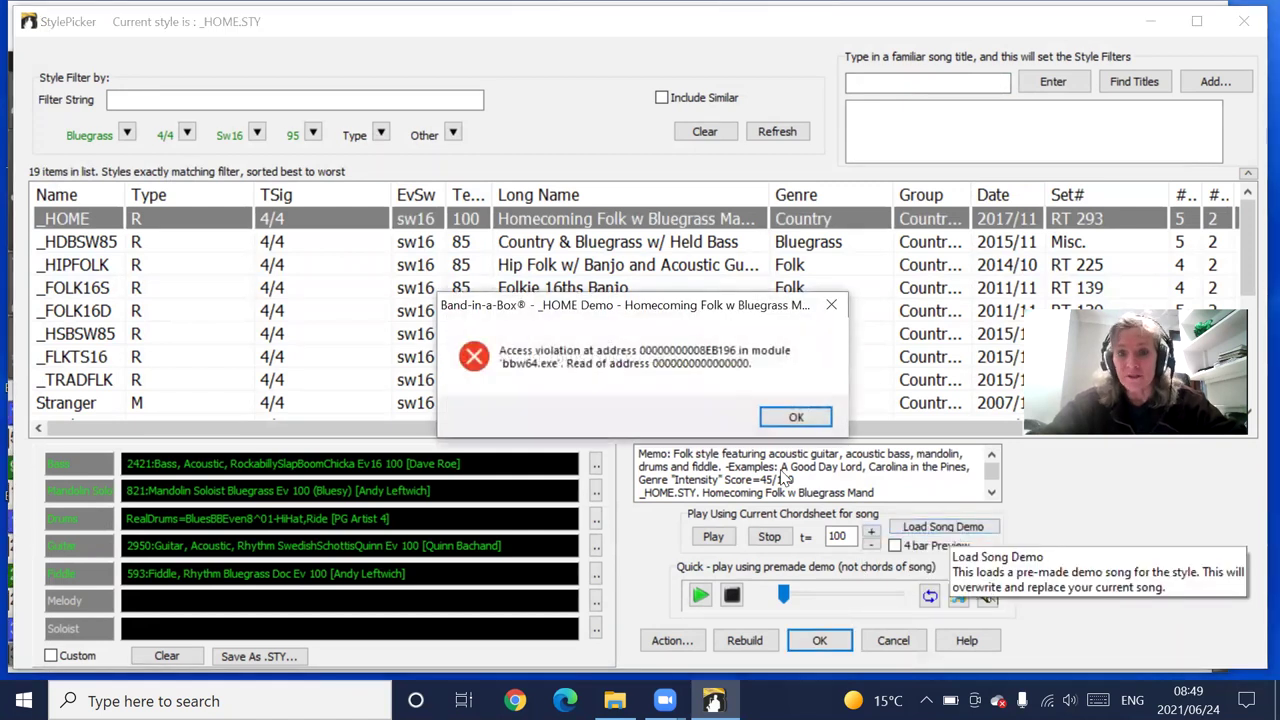
{"action": "left_click", "coordinate": [792, 416]}
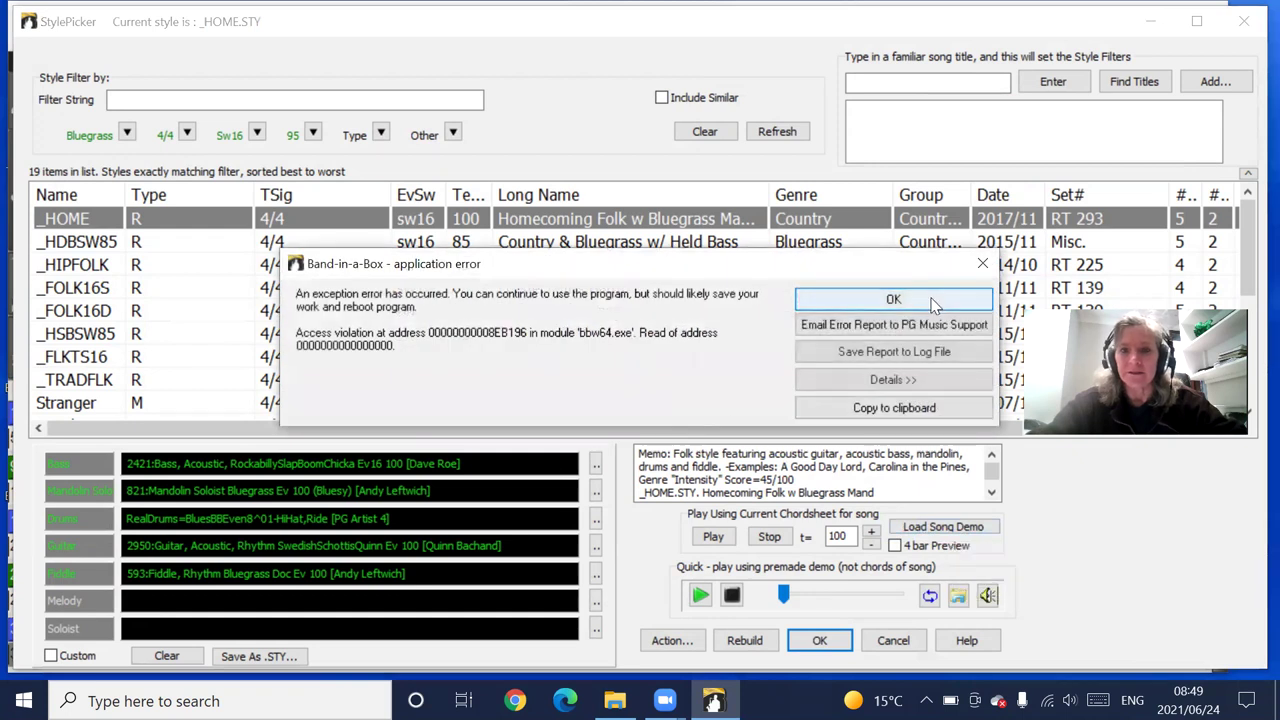
{"action": "left_click", "coordinate": [932, 302]}
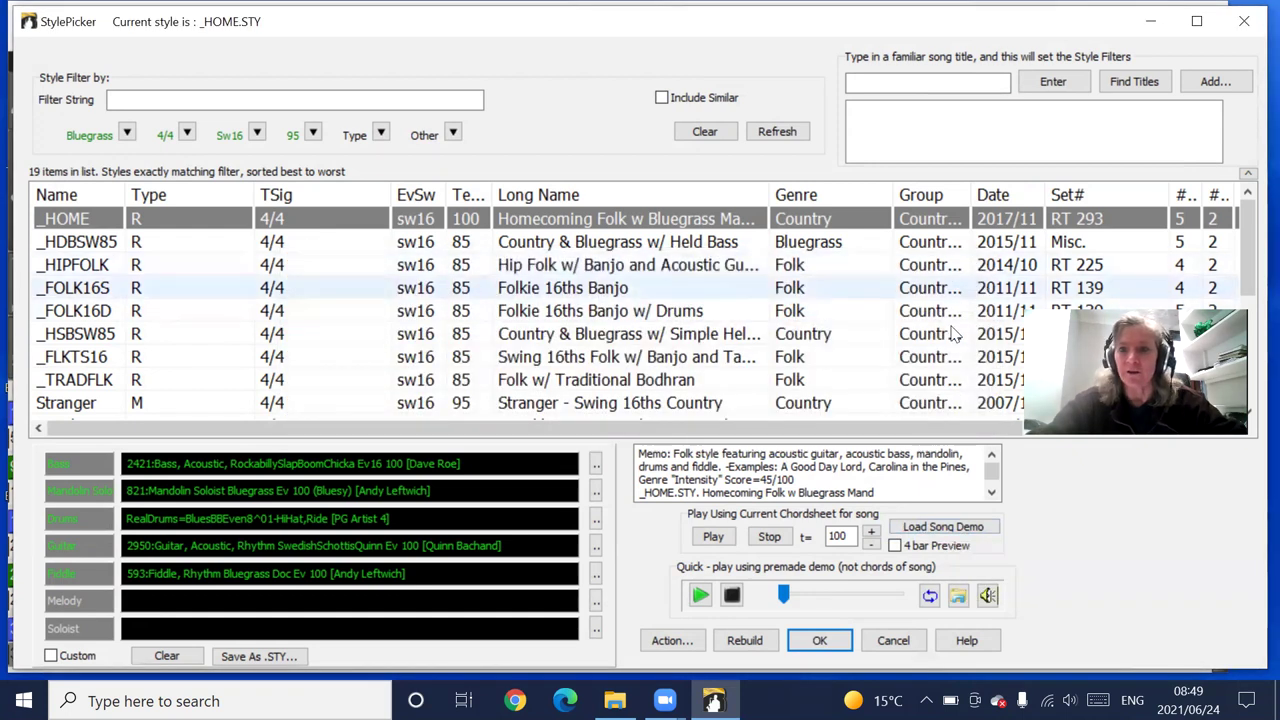
- Accept the _FOLK16S Folkie 16ths Banjo style into the song, then reopen the StylePicker
{"action": "left_click", "coordinate": [559, 291]}
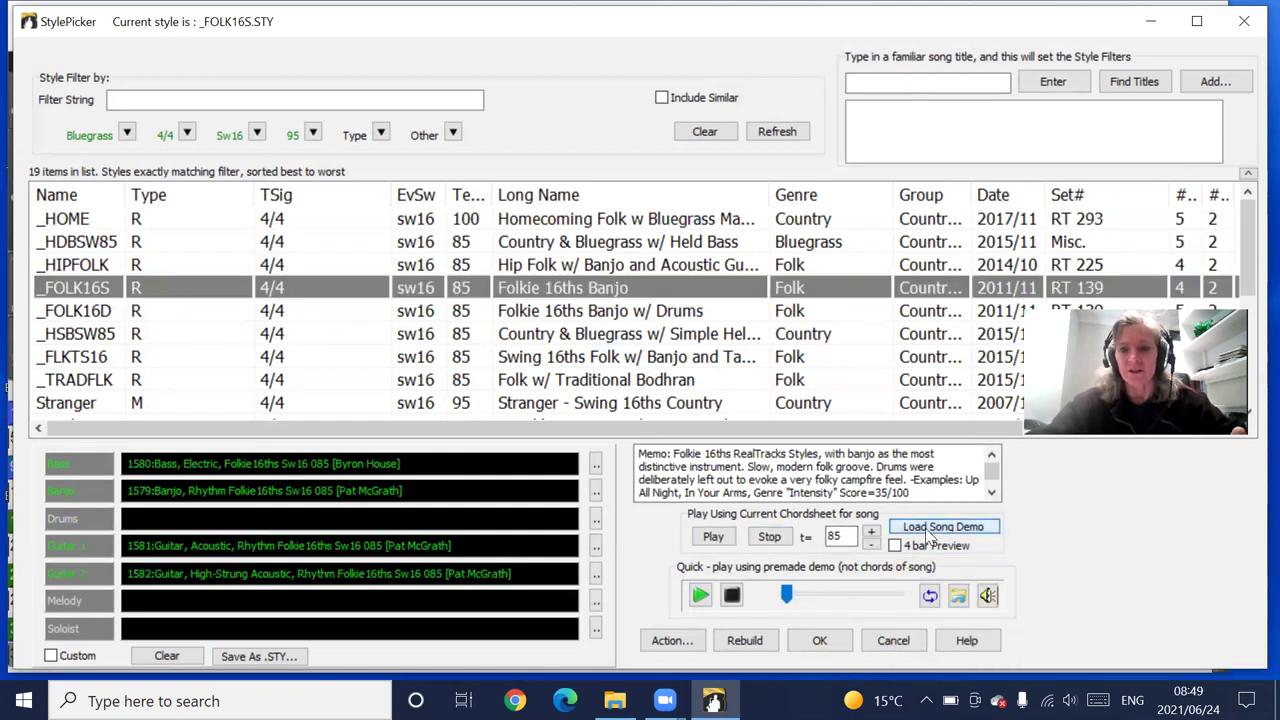
{"action": "left_click", "coordinate": [817, 641]}
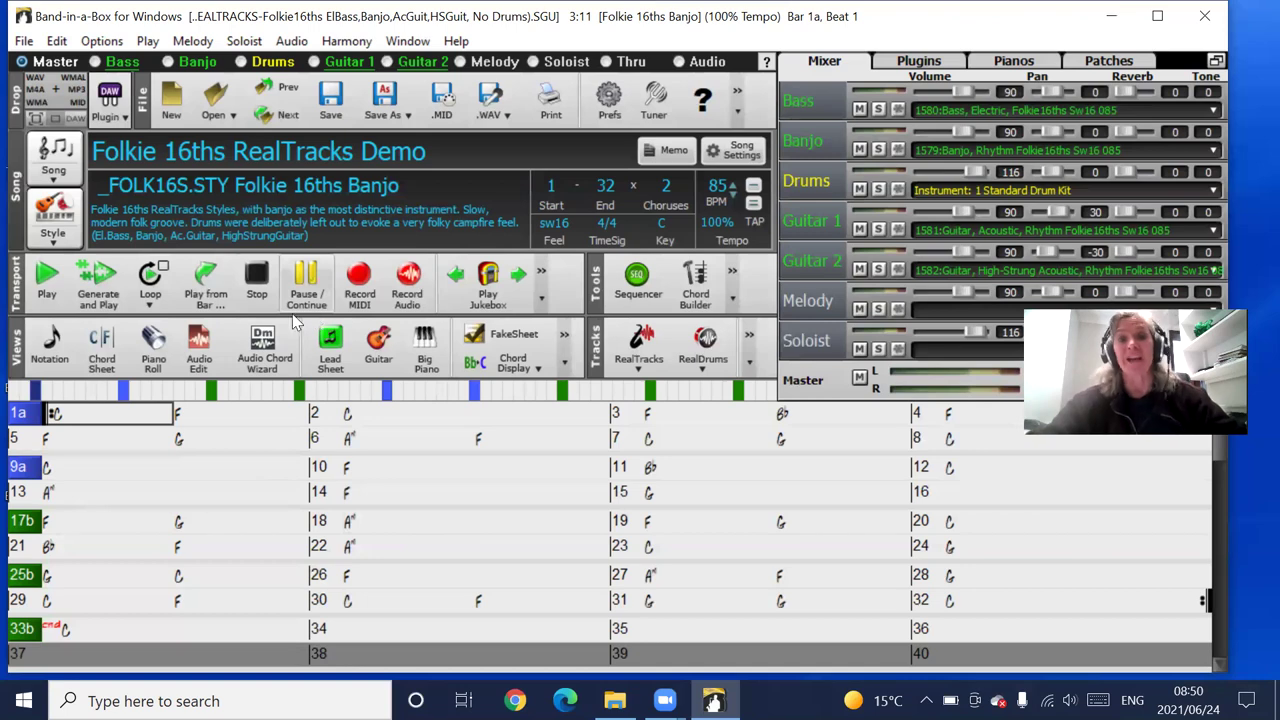
{"action": "left_click", "coordinate": [55, 244]}
{"action": "left_click", "coordinate": [96, 266]}
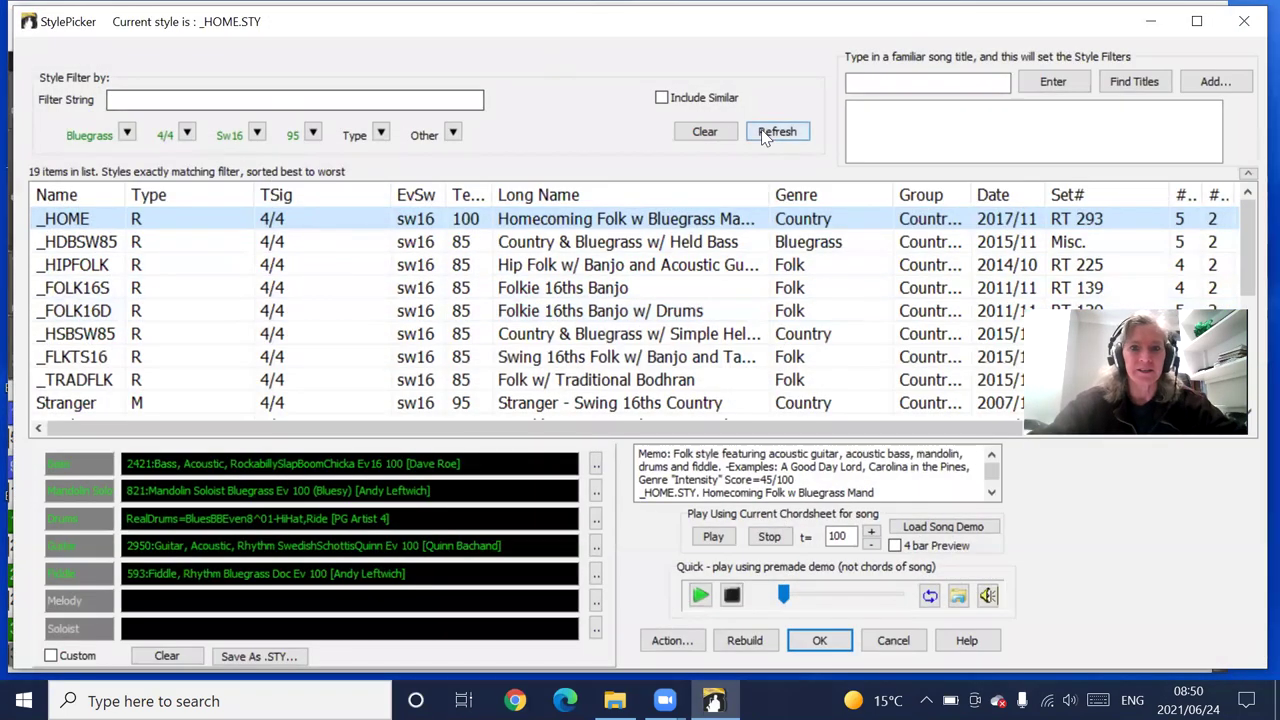
- Clear the style filters and filter the list to the Jazz Swing category
{"action": "left_click", "coordinate": [728, 133]}
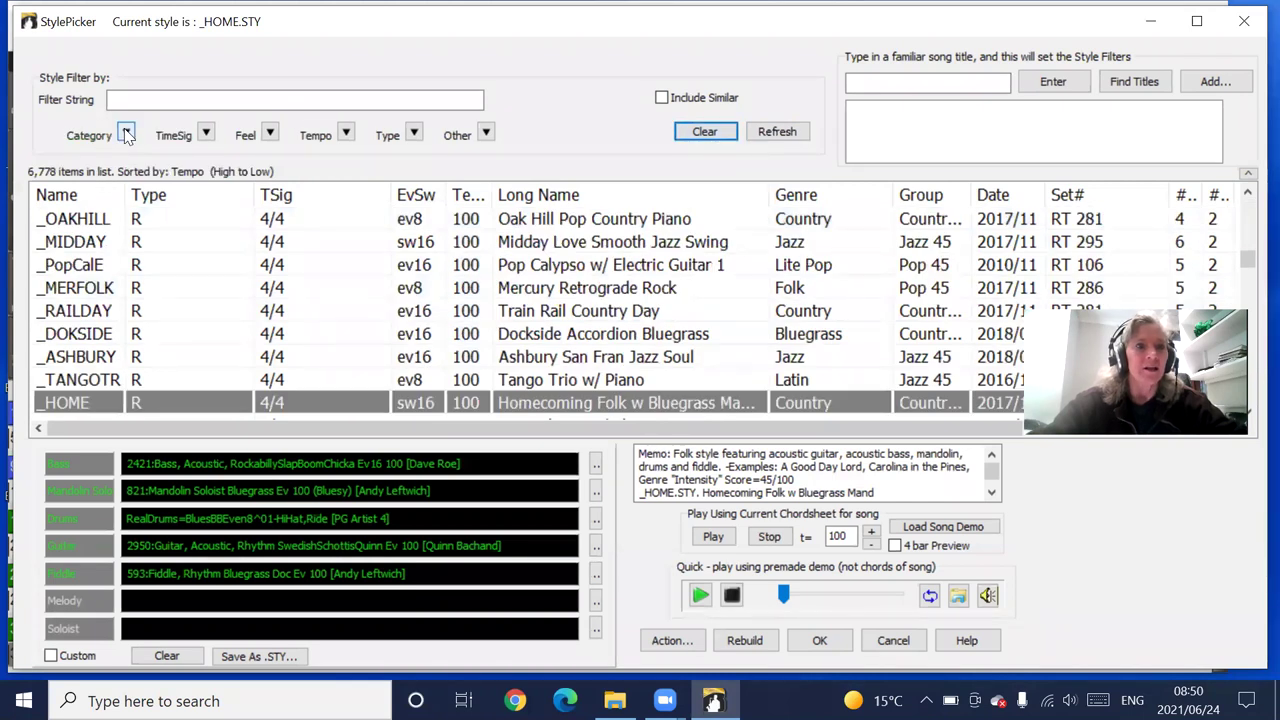
{"action": "left_click", "coordinate": [125, 133]}
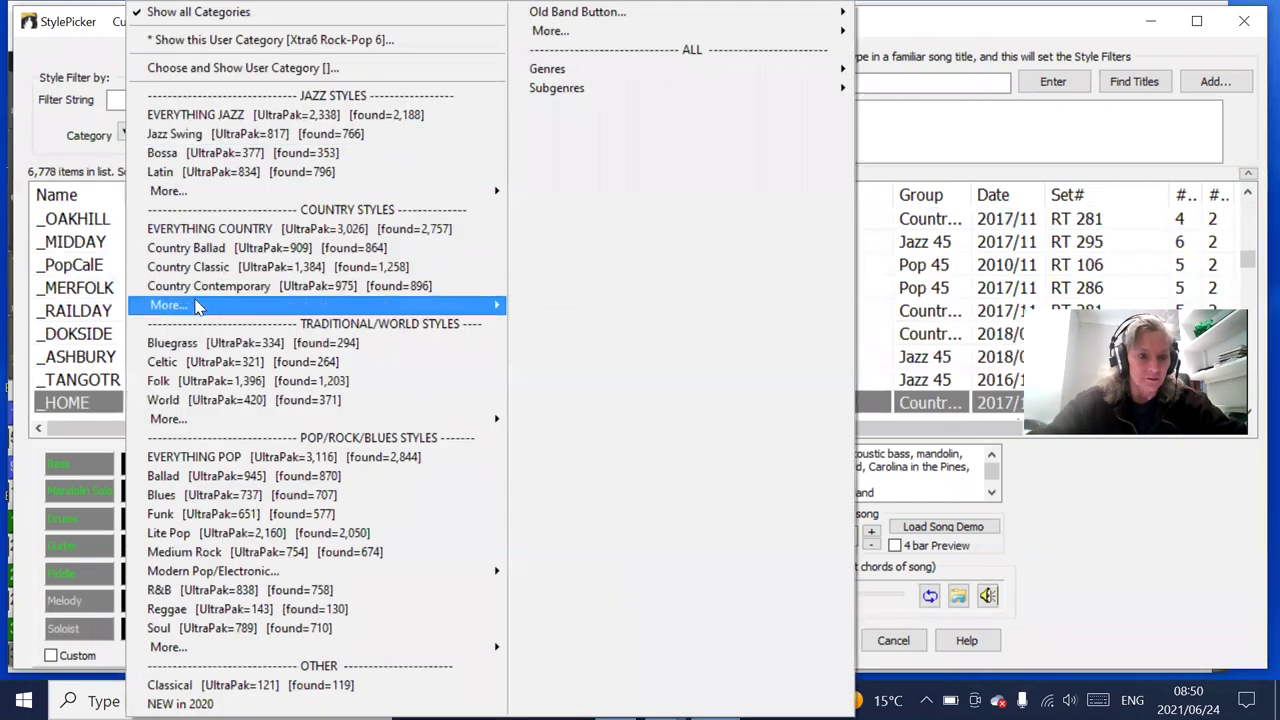
{"action": "left_click", "coordinate": [199, 135]}
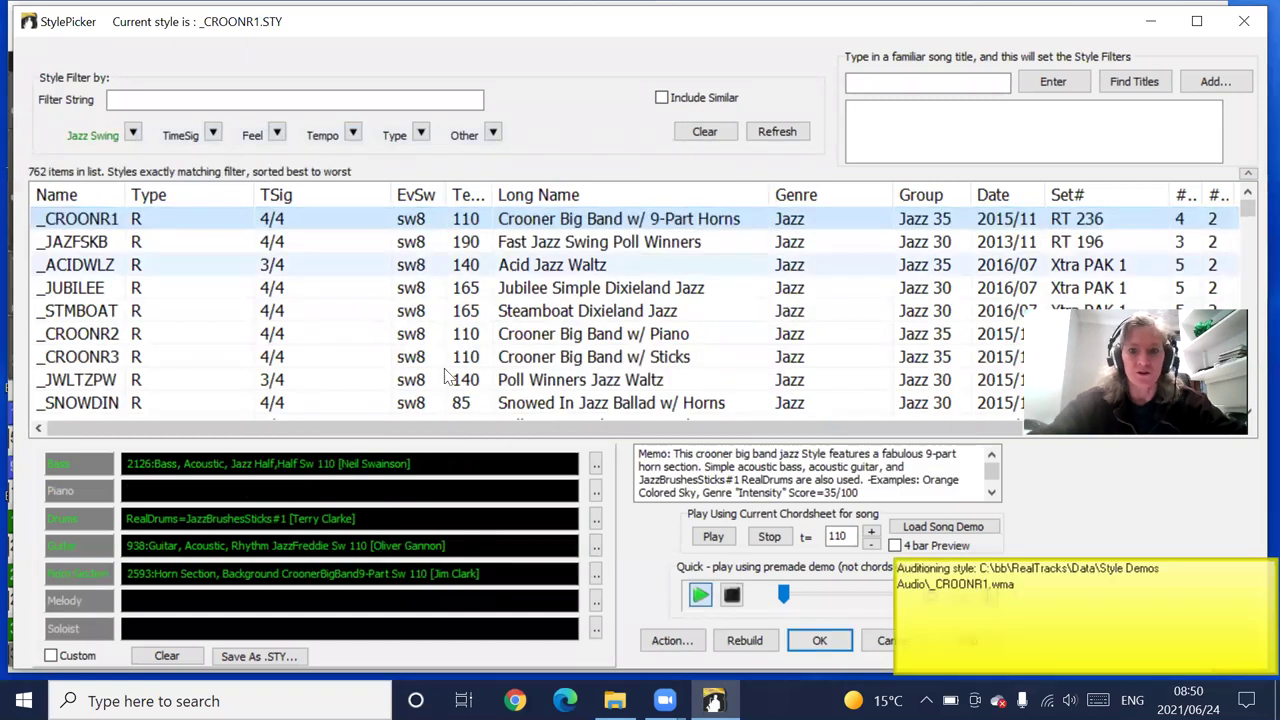
- Load the _CROONR1 9-part Horn Section Alt Demo 1 song and close the browser
{"action": "left_click", "coordinate": [945, 528]}
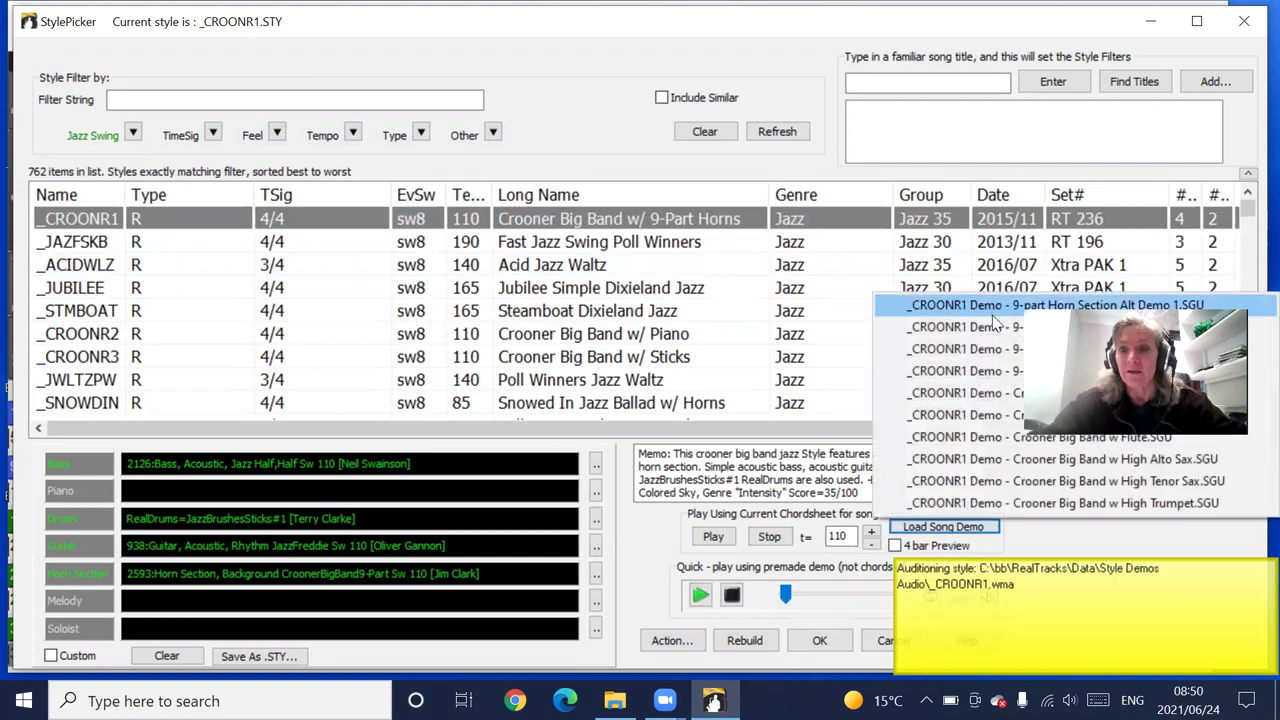
{"action": "left_click", "coordinate": [865, 311]}
{"action": "left_click", "coordinate": [815, 640]}
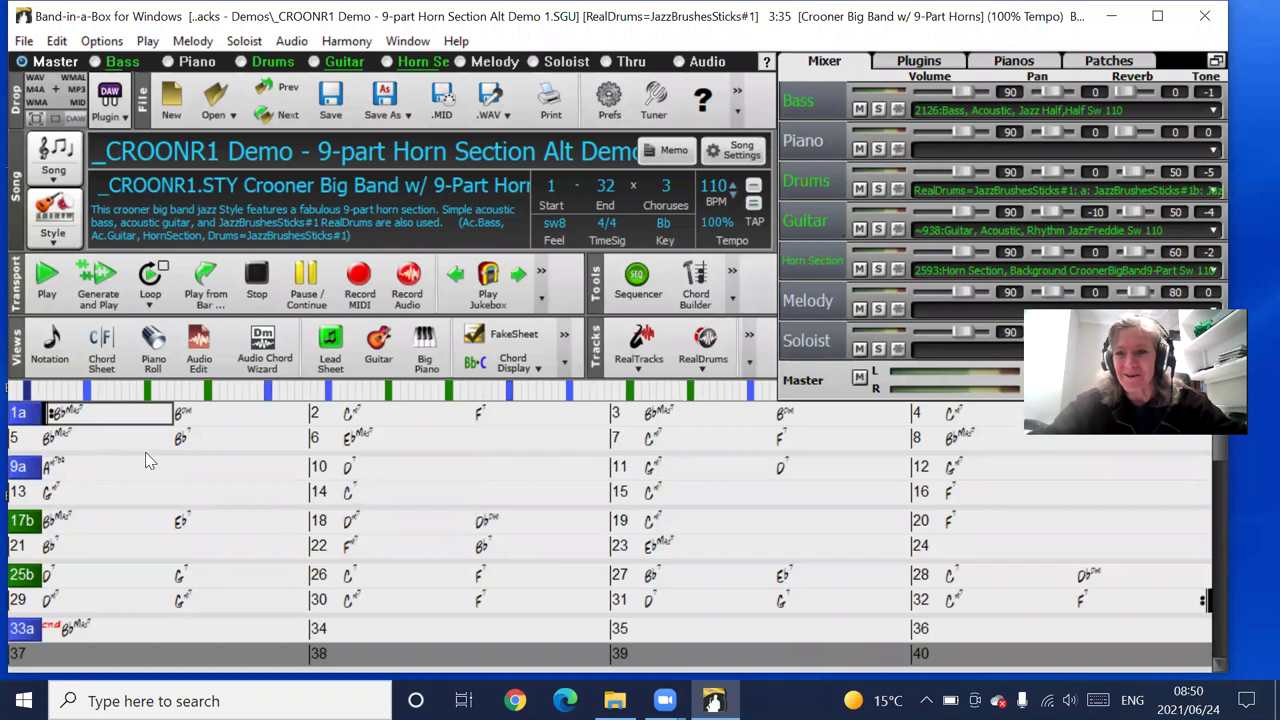